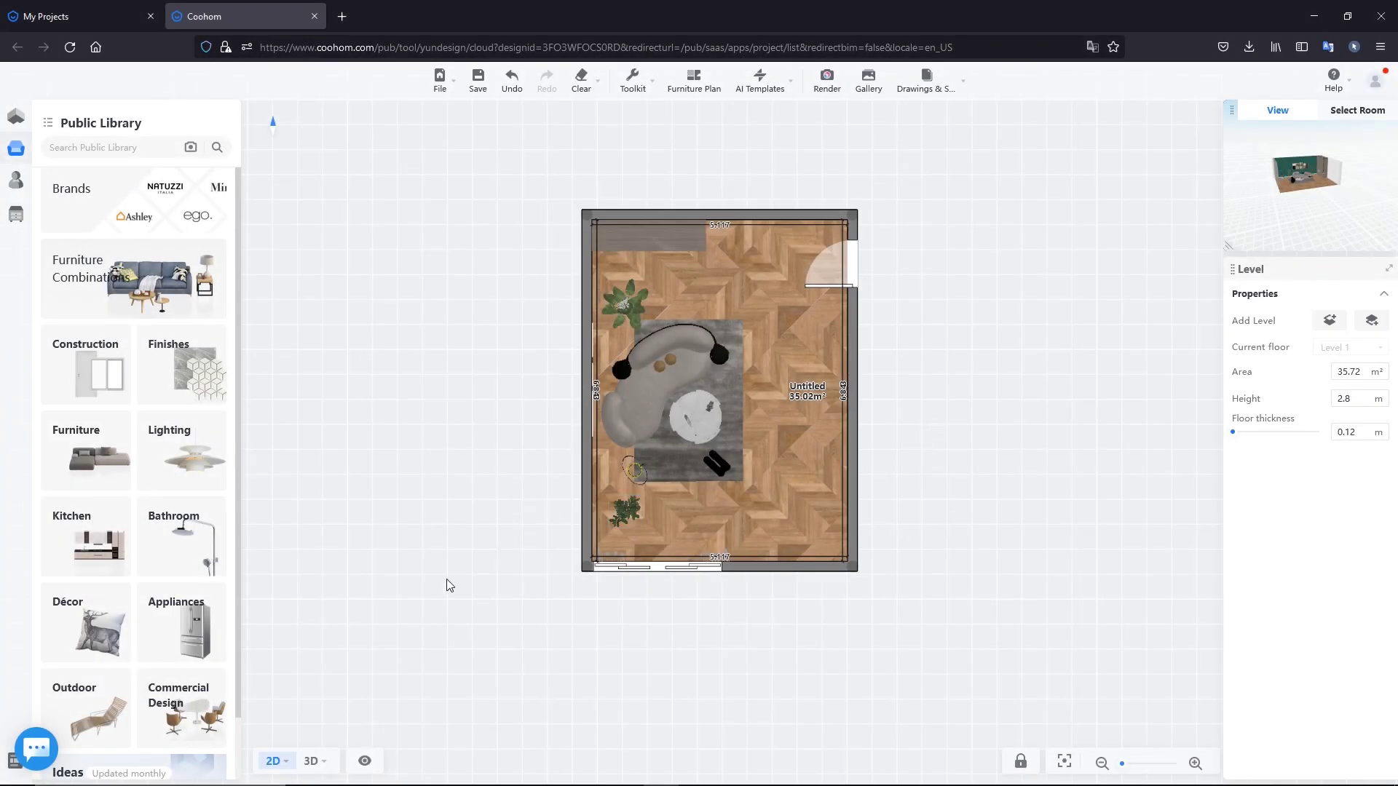
Switch the living room from the floor plan to 3D and orbit it slightly
left_click(311, 757)
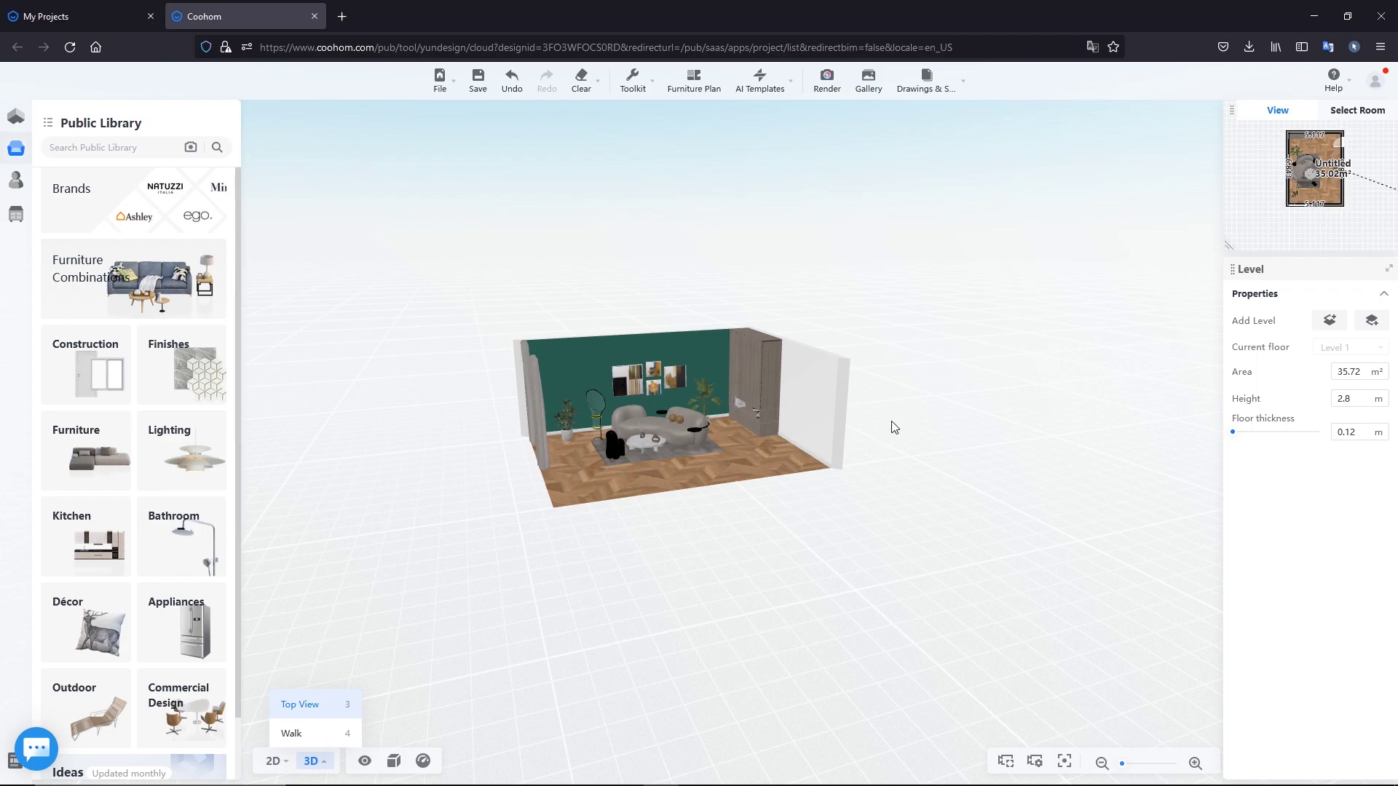
mouse_move(620, 568)
left_mouse_down()
mouse_move(695, 561)
mouse_move(583, 546)
mouse_move(538, 583)
left_mouse_up()
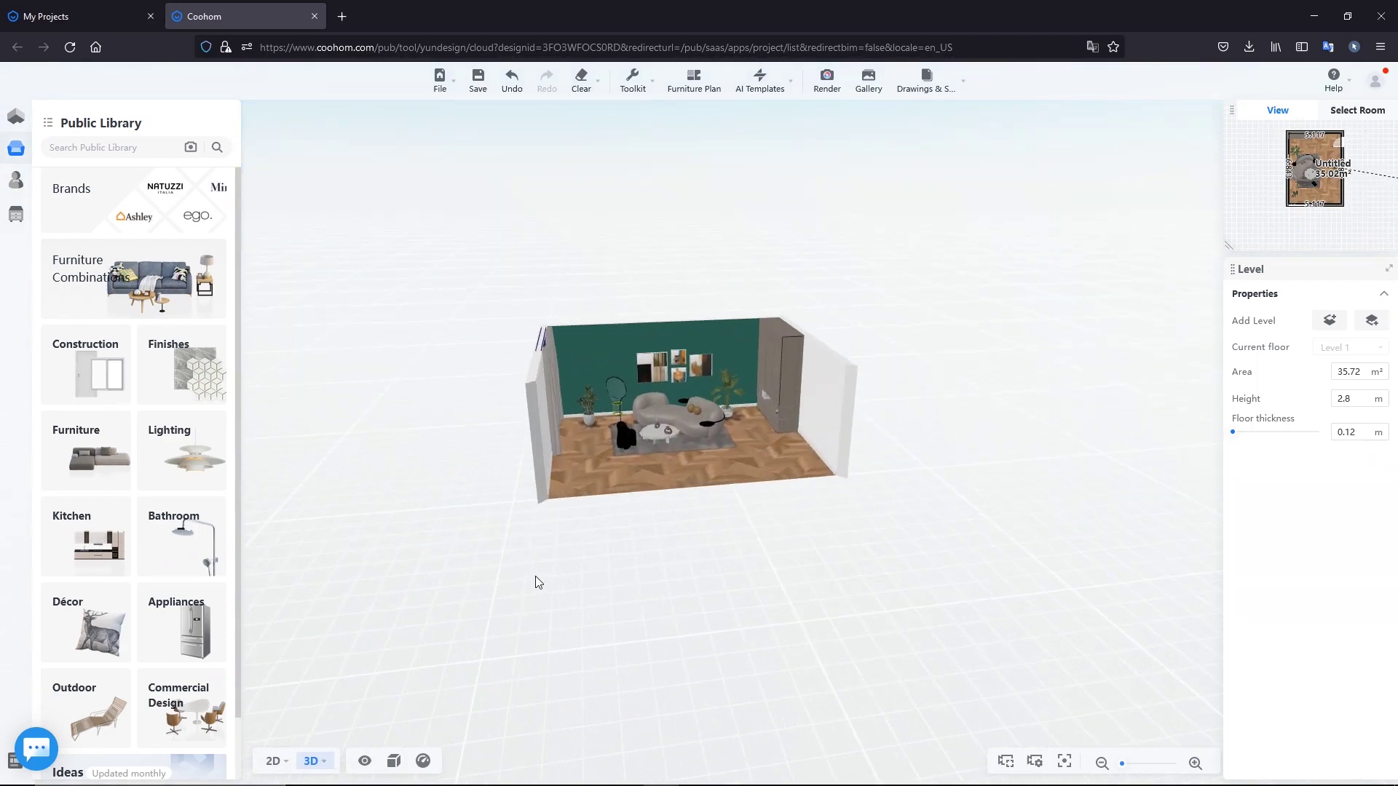
In the render workspace, move and rotate the camera on the 2D plan to face the teal wall
left_click(826, 78)
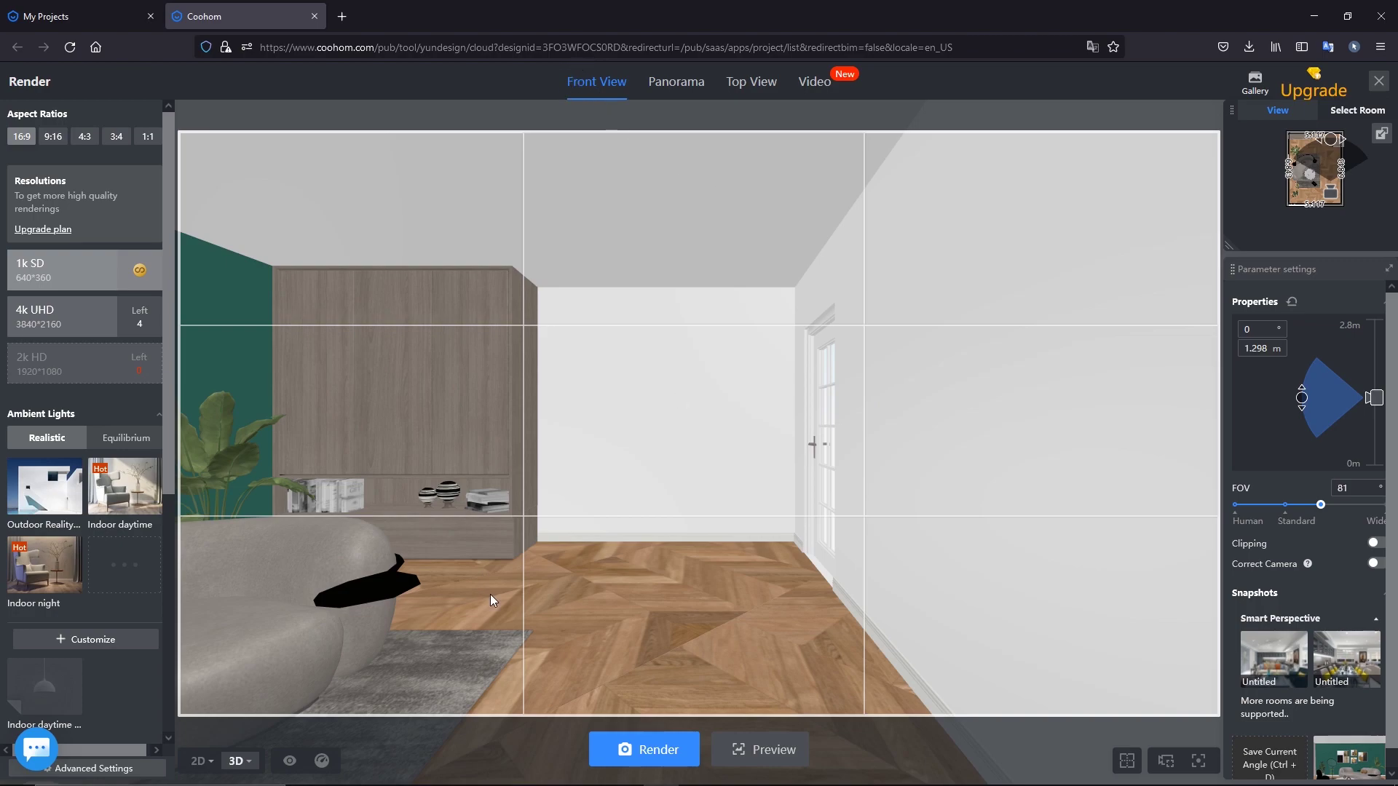
left_click(199, 761)
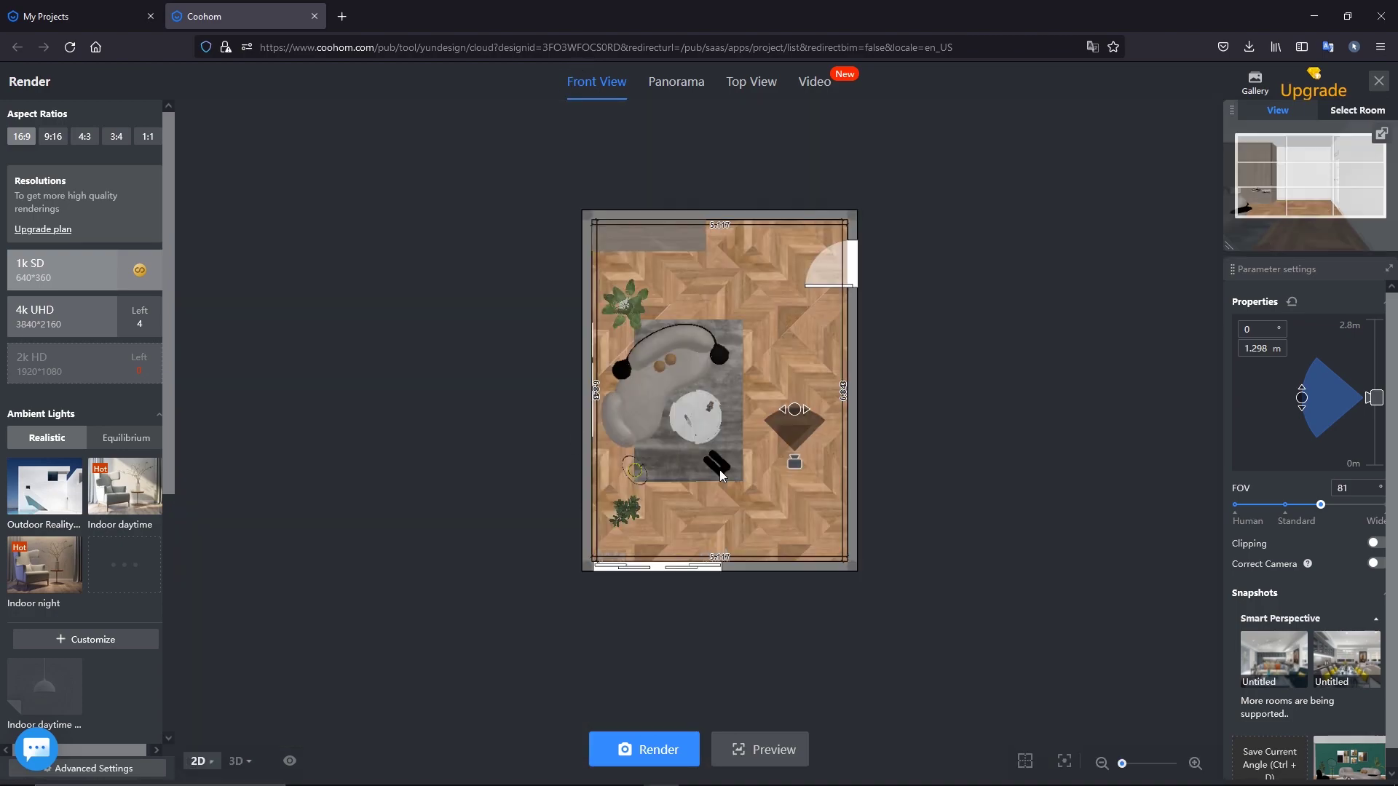
left_click_drag(794, 423, 768, 436)
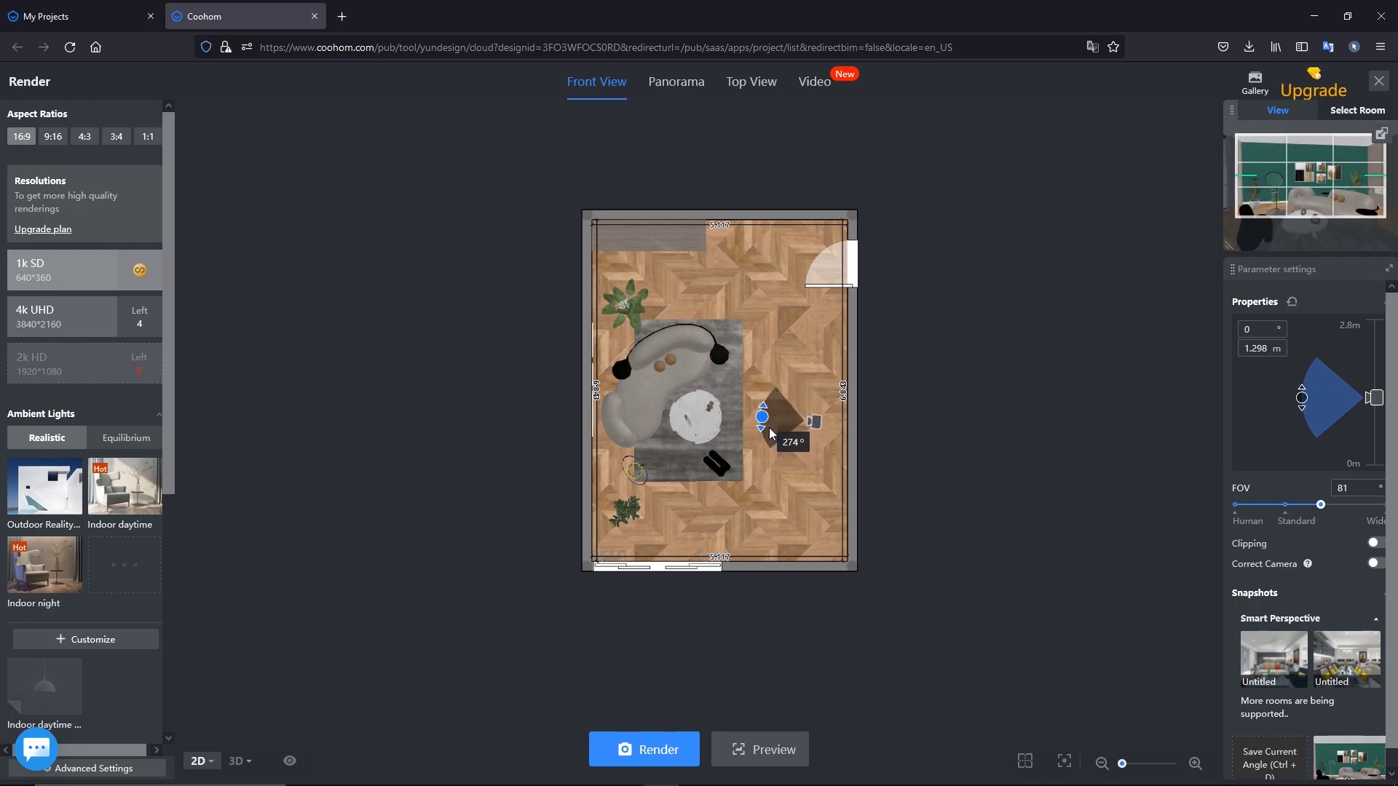
left_click_drag(827, 400, 825, 403)
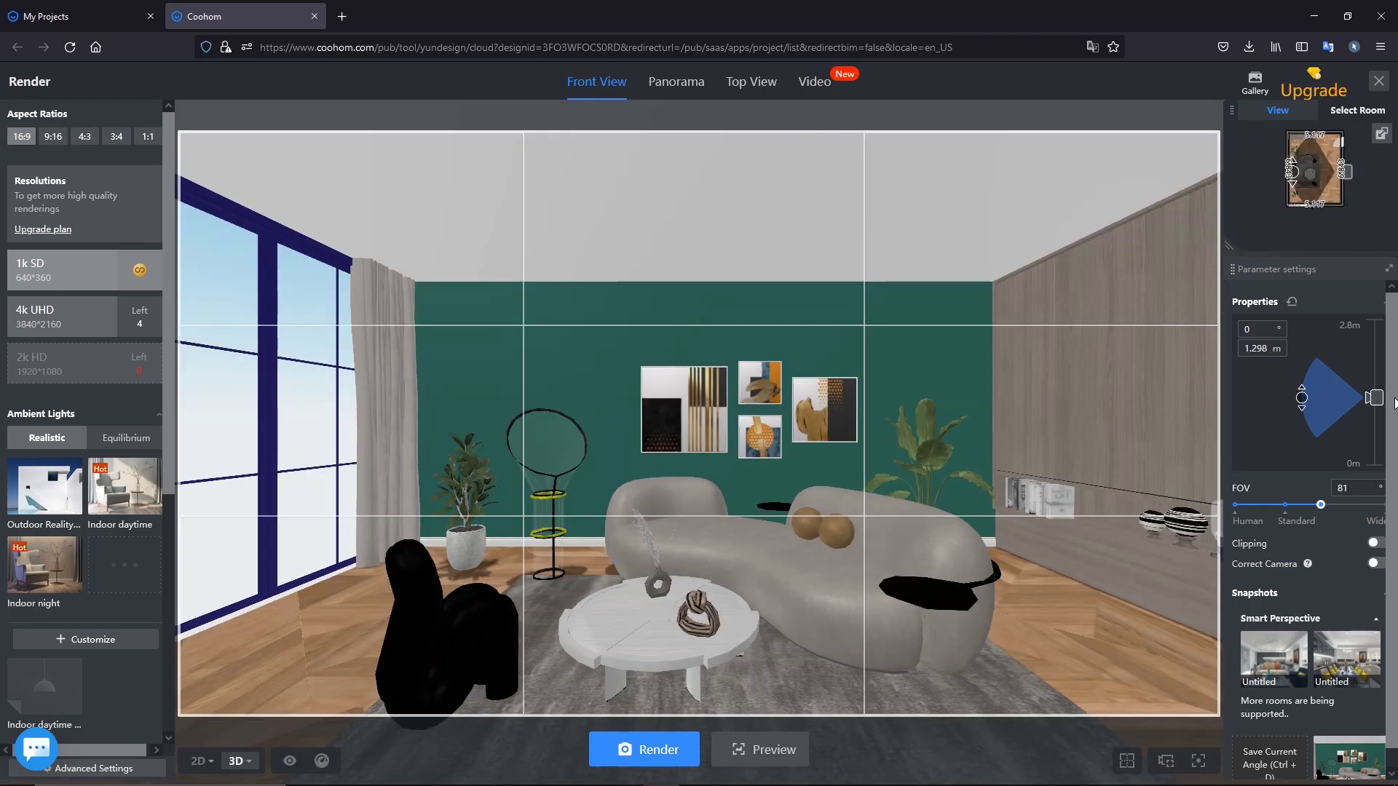
Adjust camera height, clipping and perspective correction, then apply the first Smart Perspective snapshot
left_click_drag(1374, 393, 1375, 400)
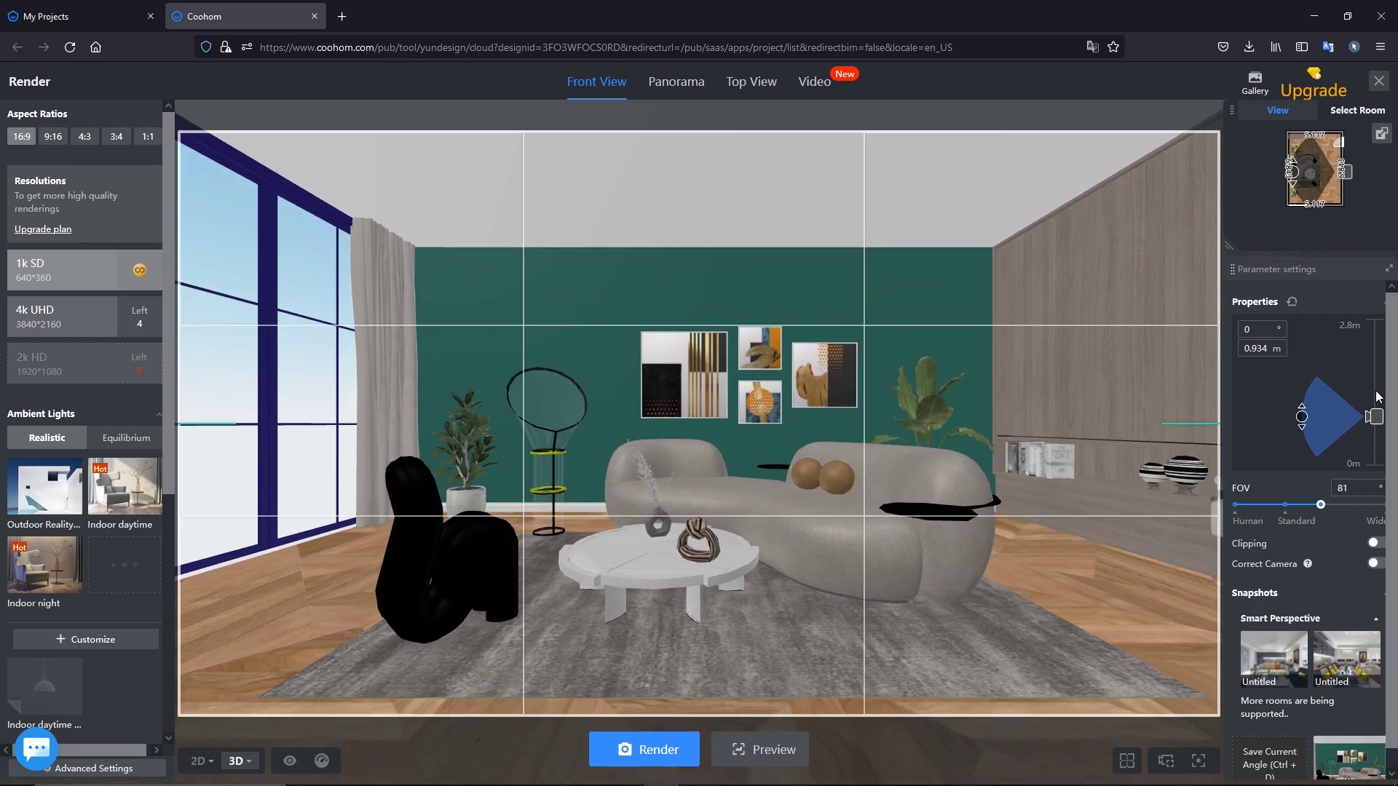
left_click(1374, 545)
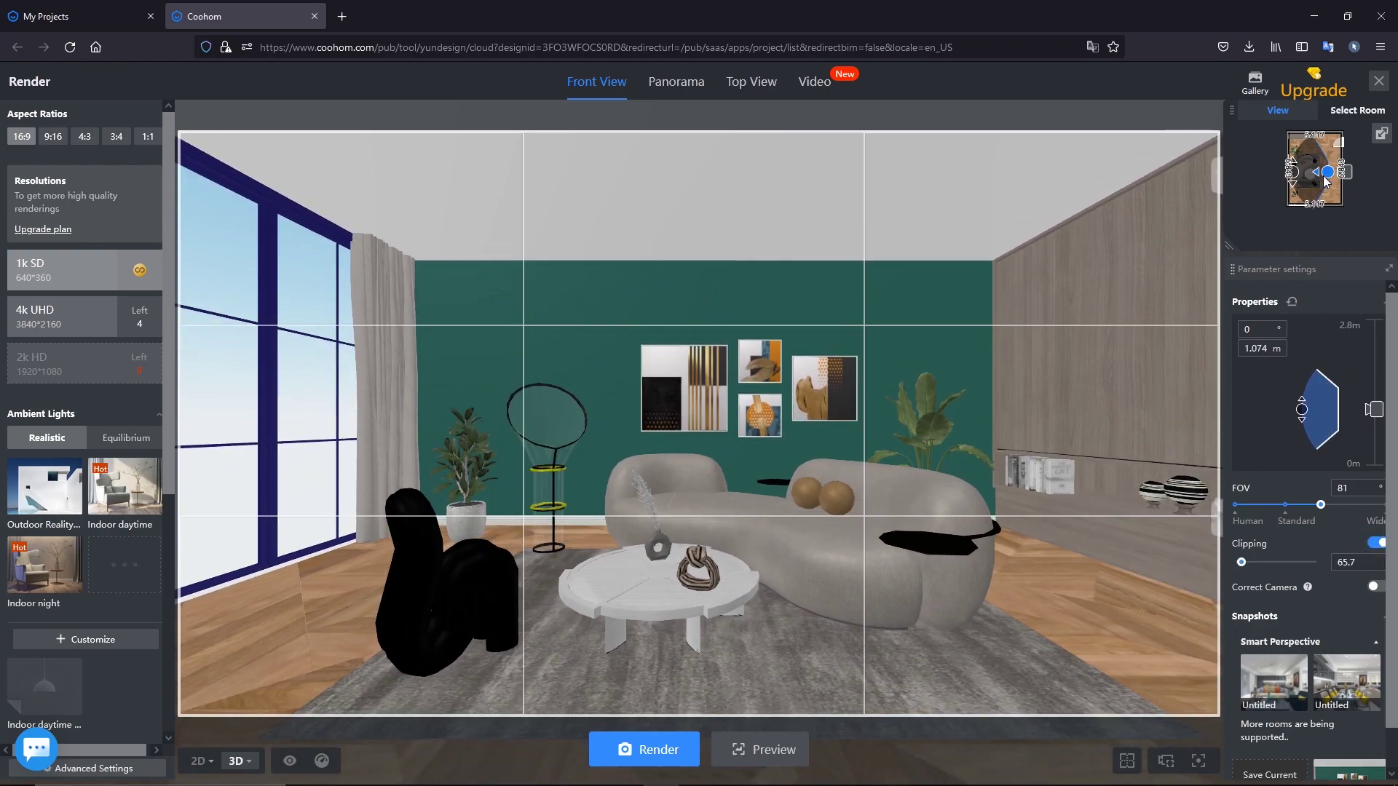
left_click_drag(1316, 182, 1334, 178)
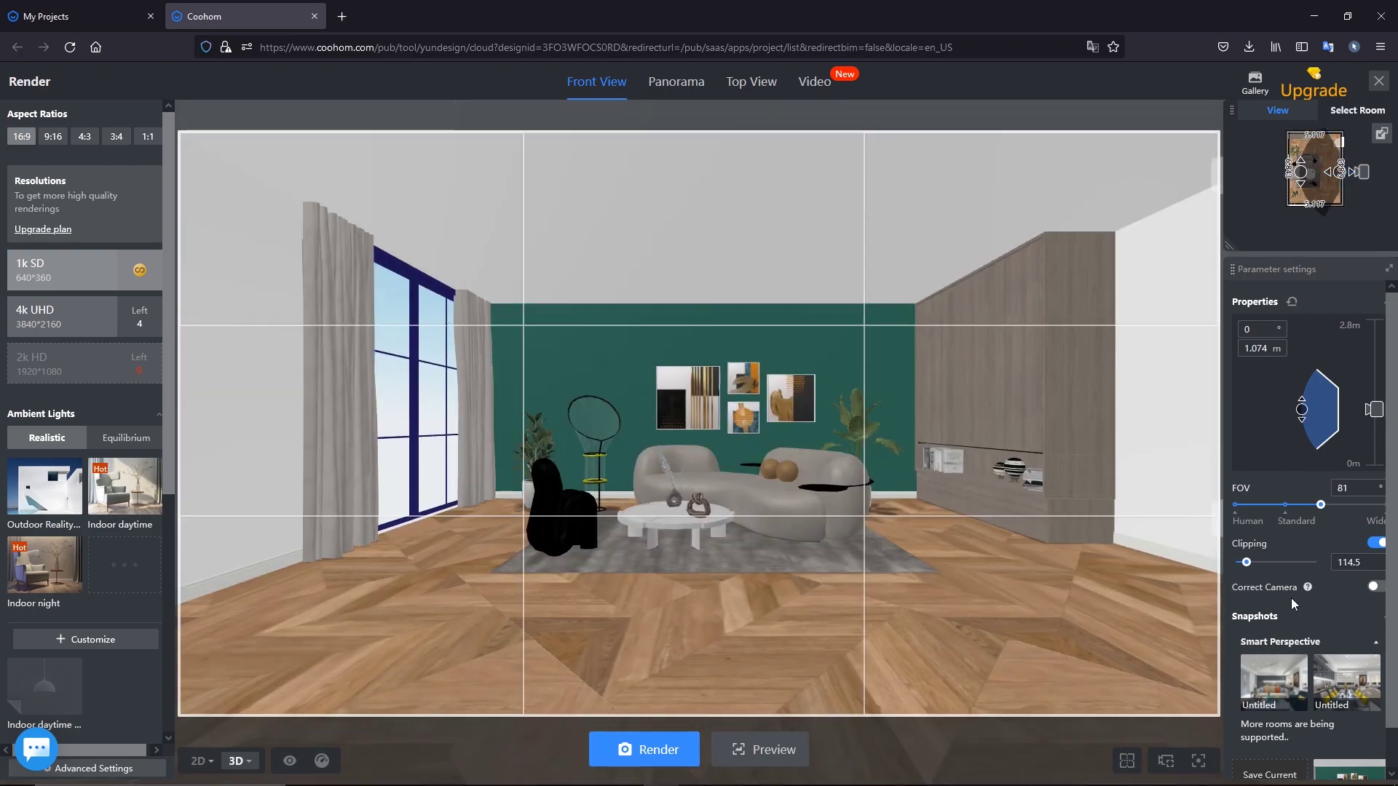
left_click(1373, 588)
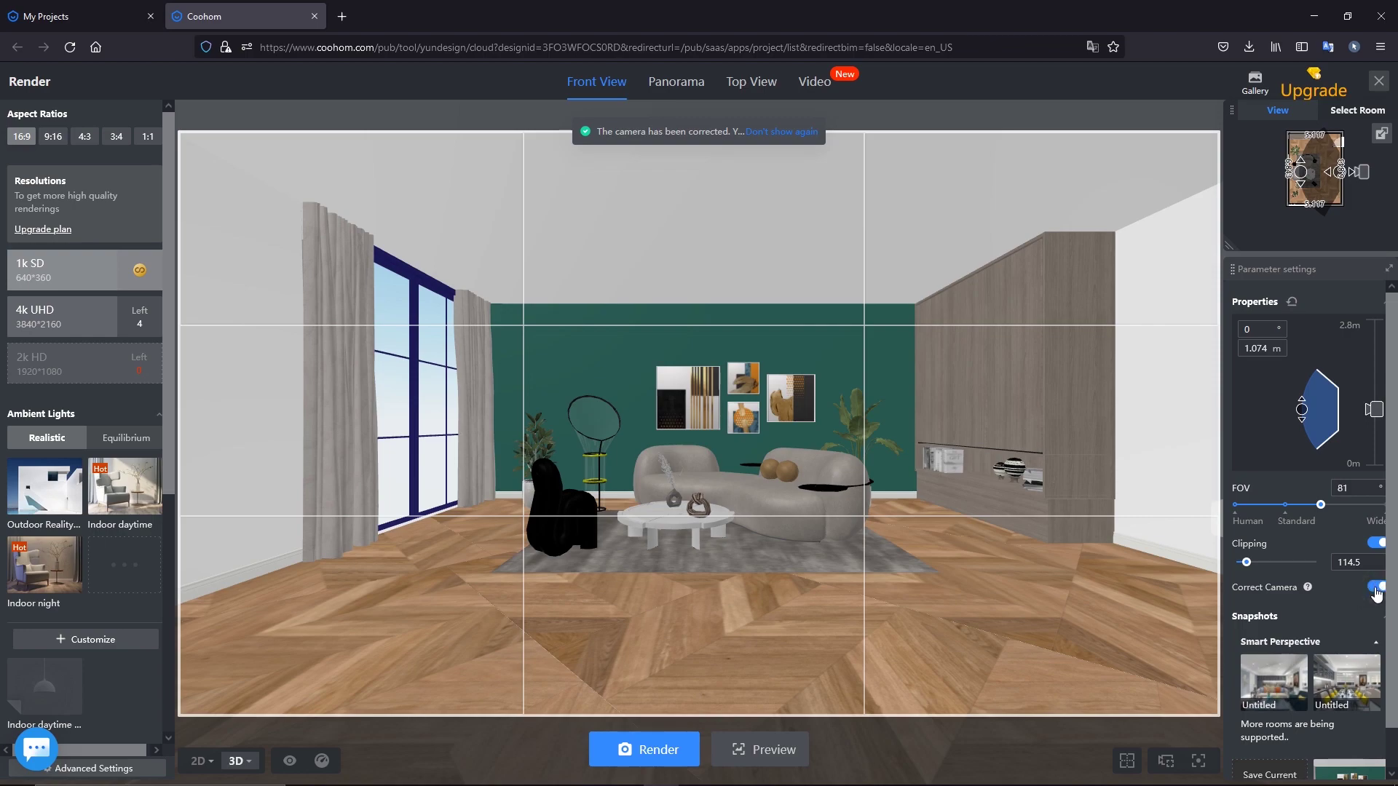
scroll(1282, 633, "down", 2)
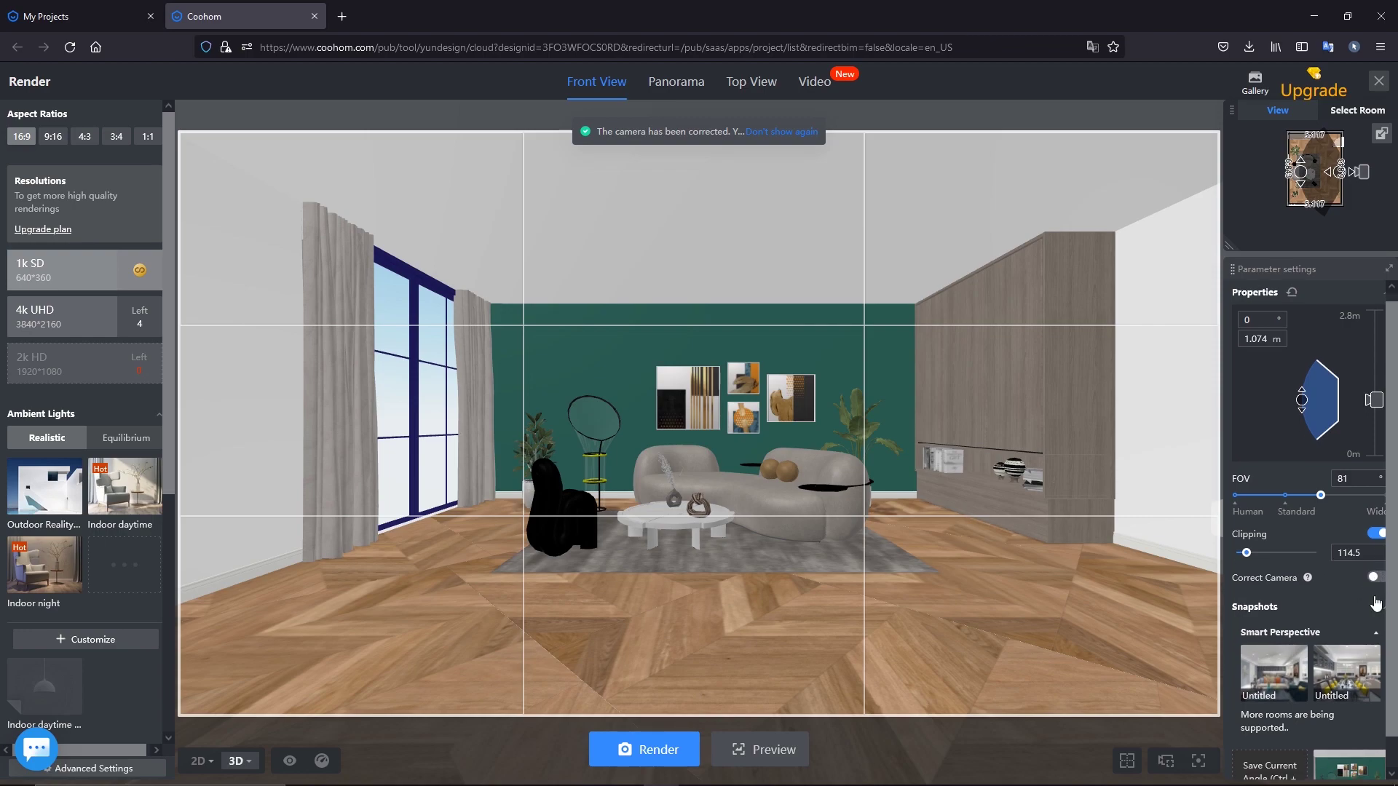
left_click(1257, 639)
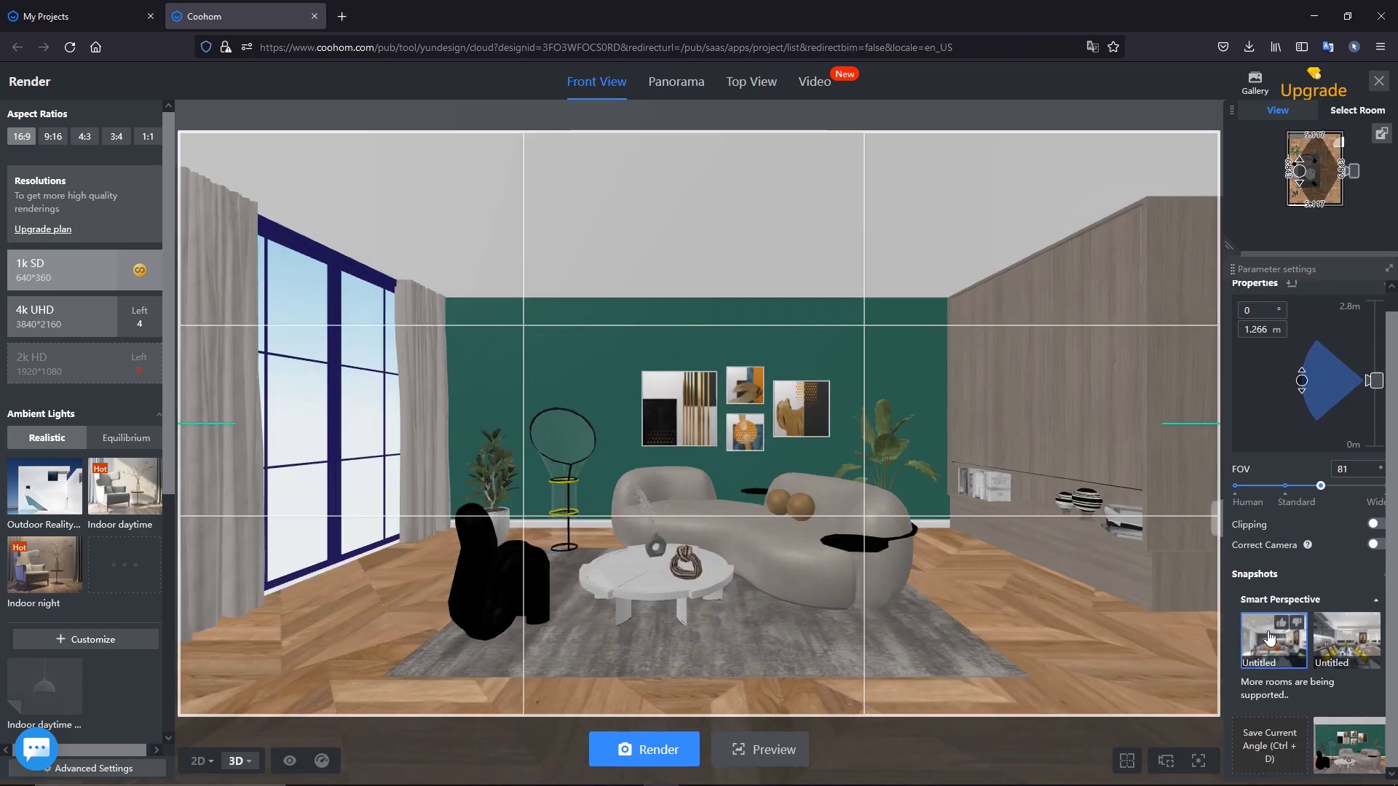
Preview the second snapshot, then restore the saved 16:9 teal-wall angle at 0.832 m height
left_click(1346, 640)
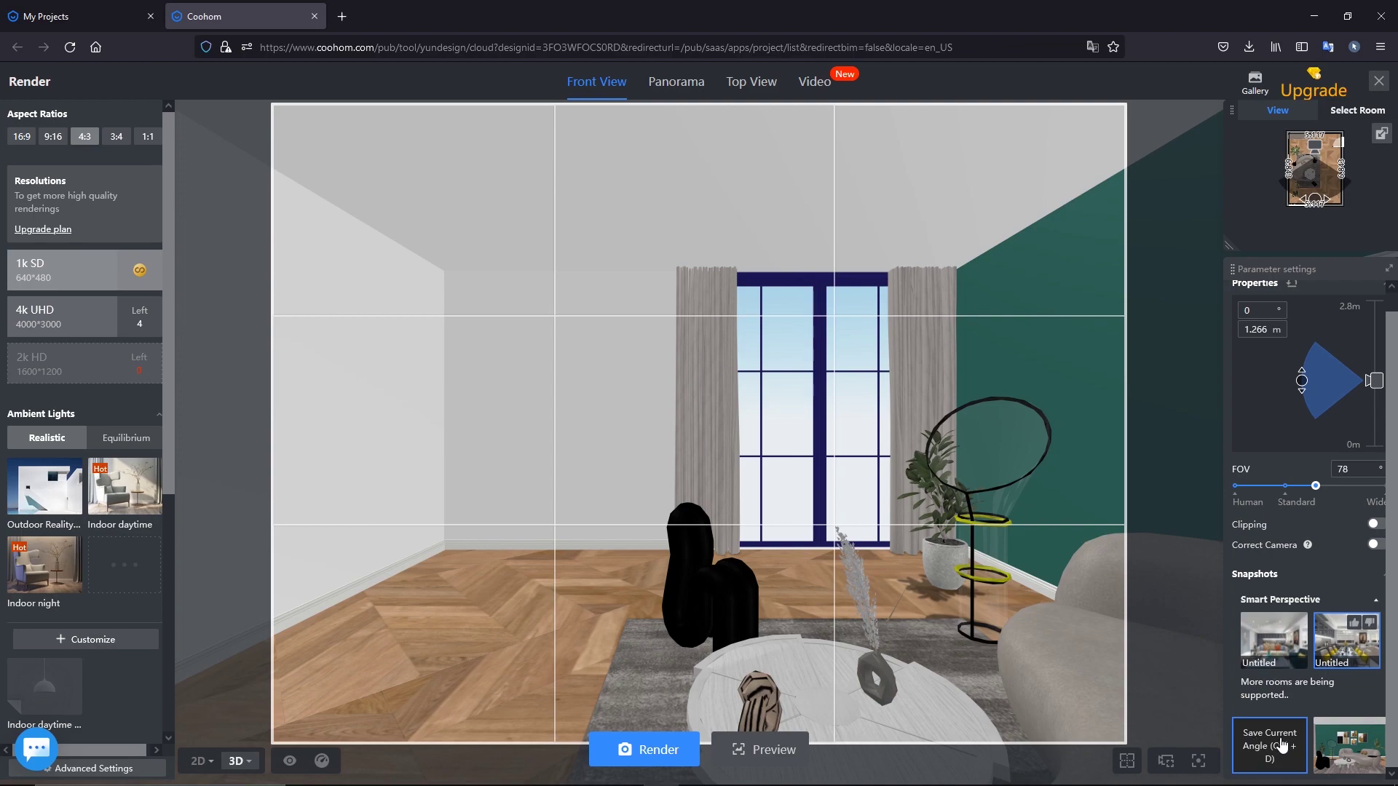
left_click(1279, 728)
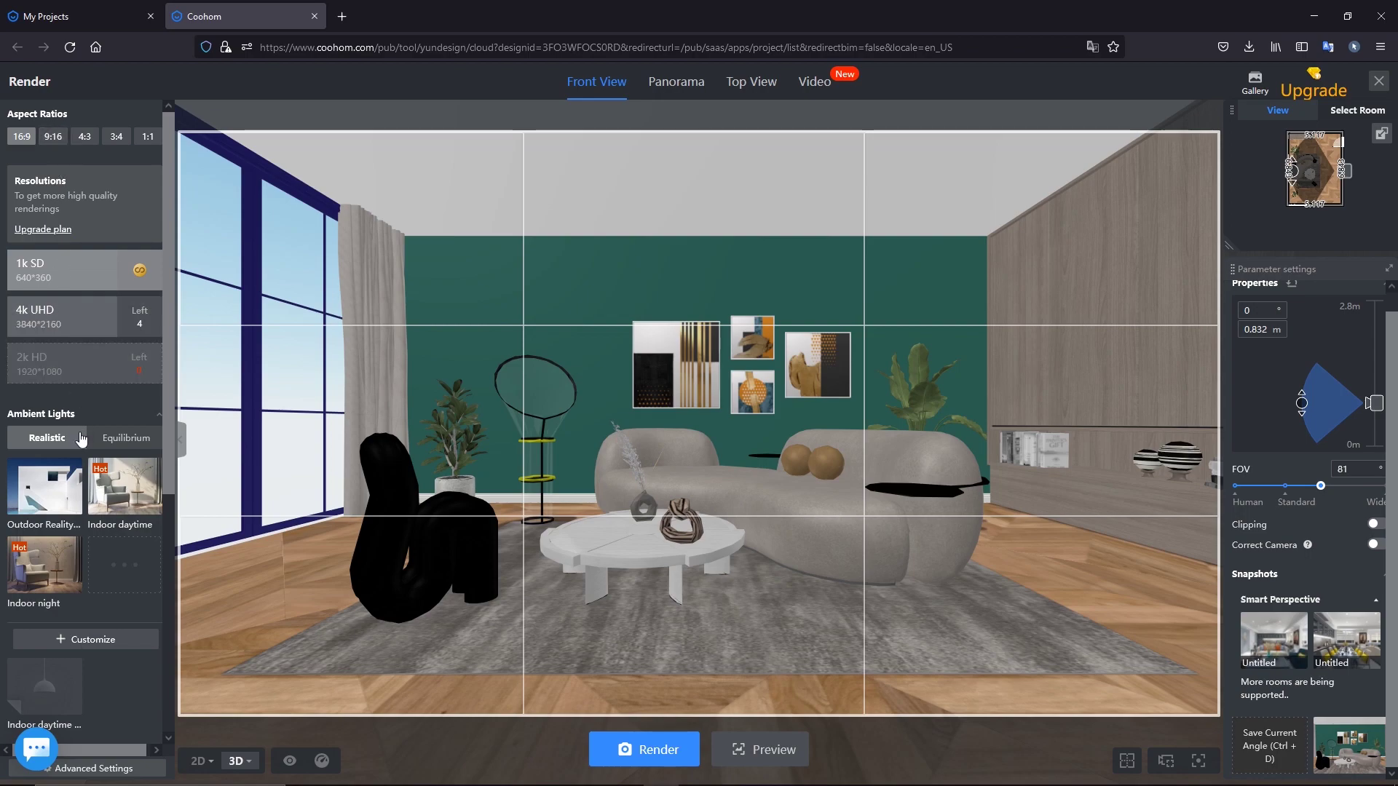
Apply the Indoor daytime lighting preset and rotate the Woods 3 environment to 74°
left_click(120, 488)
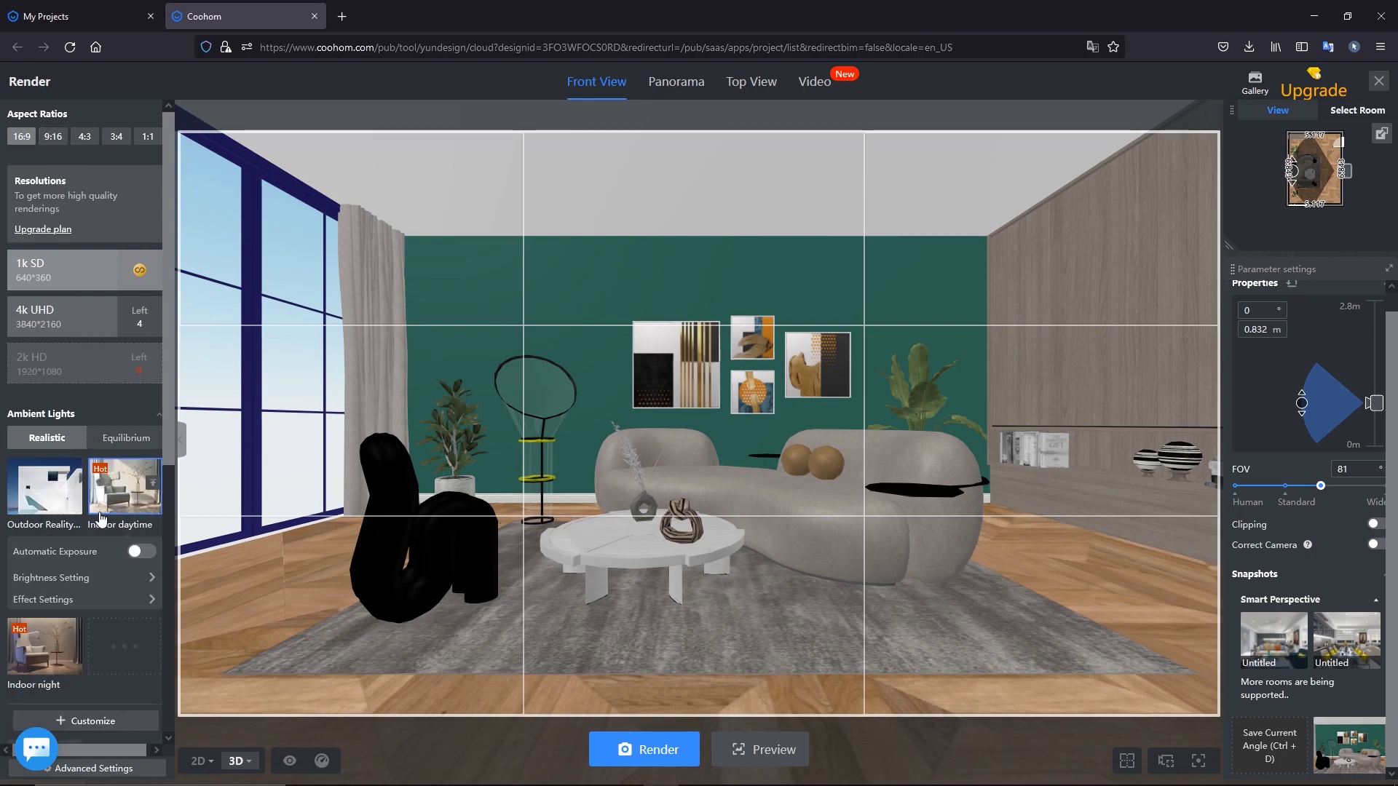
scroll(91, 545, "down", 3)
scroll(93, 553, "down", 1)
scroll(117, 531, "down", 2)
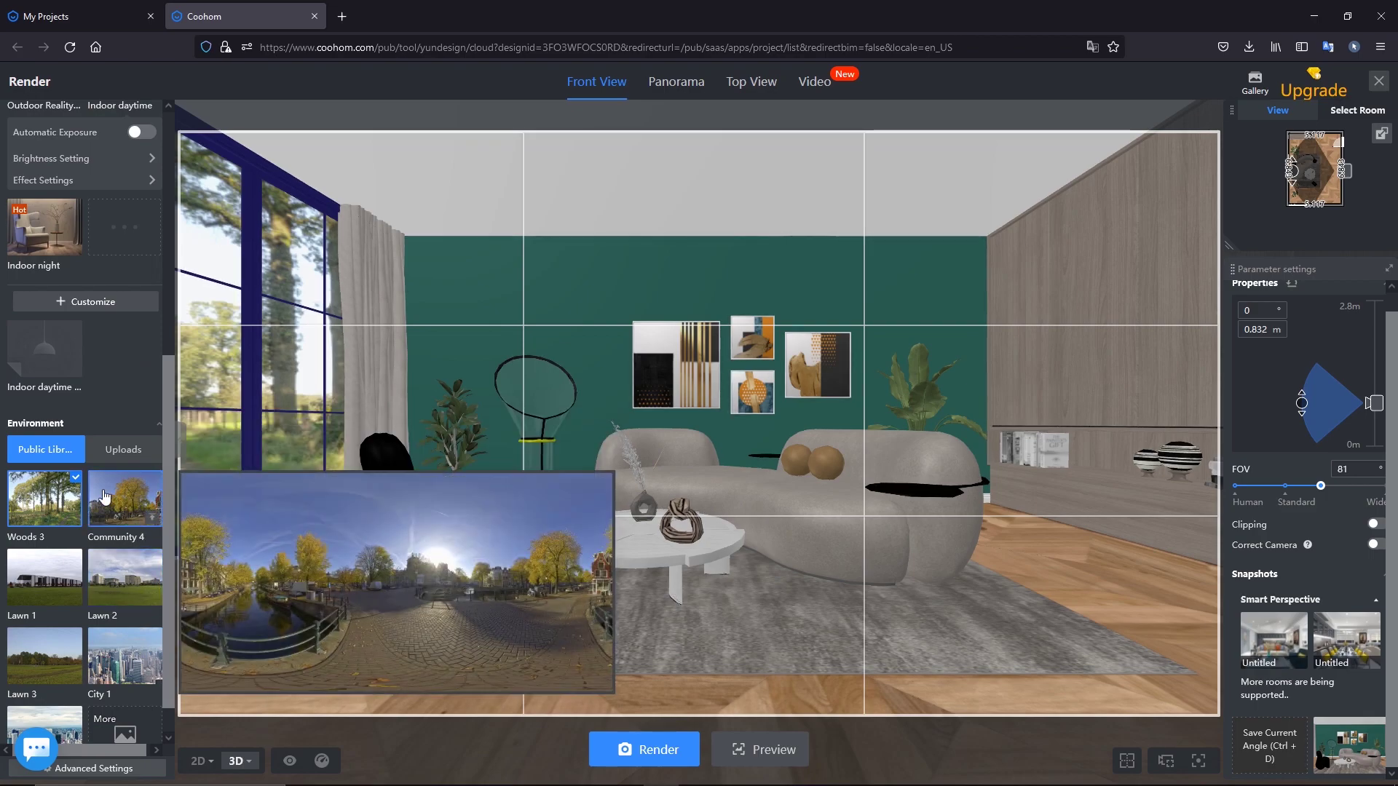
left_click(71, 517)
mouse_move(93, 317)
left_mouse_down()
mouse_move(111, 317)
mouse_move(116, 362)
left_mouse_up()
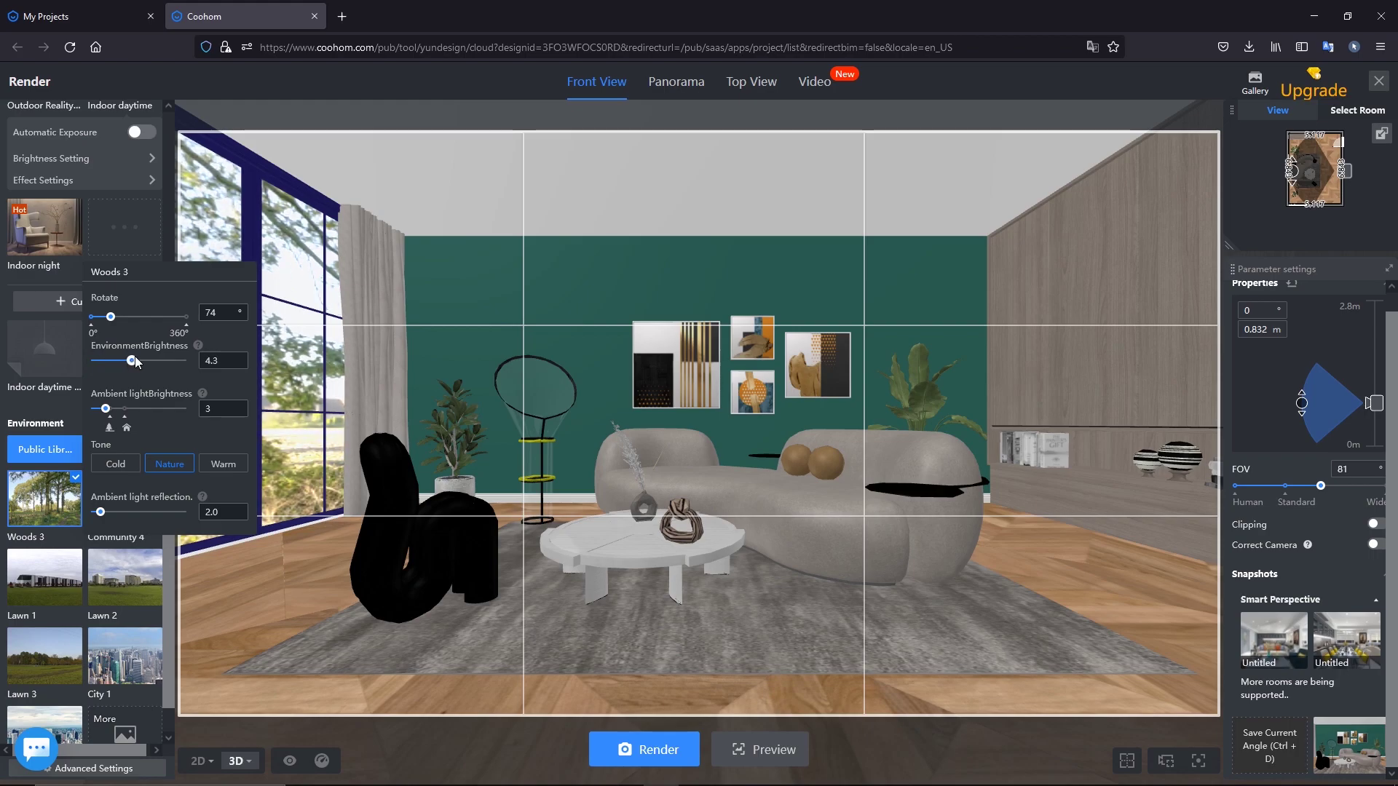
Render the front view in 2K HD and open the finished picture's edit options in the gallery
left_click(624, 750)
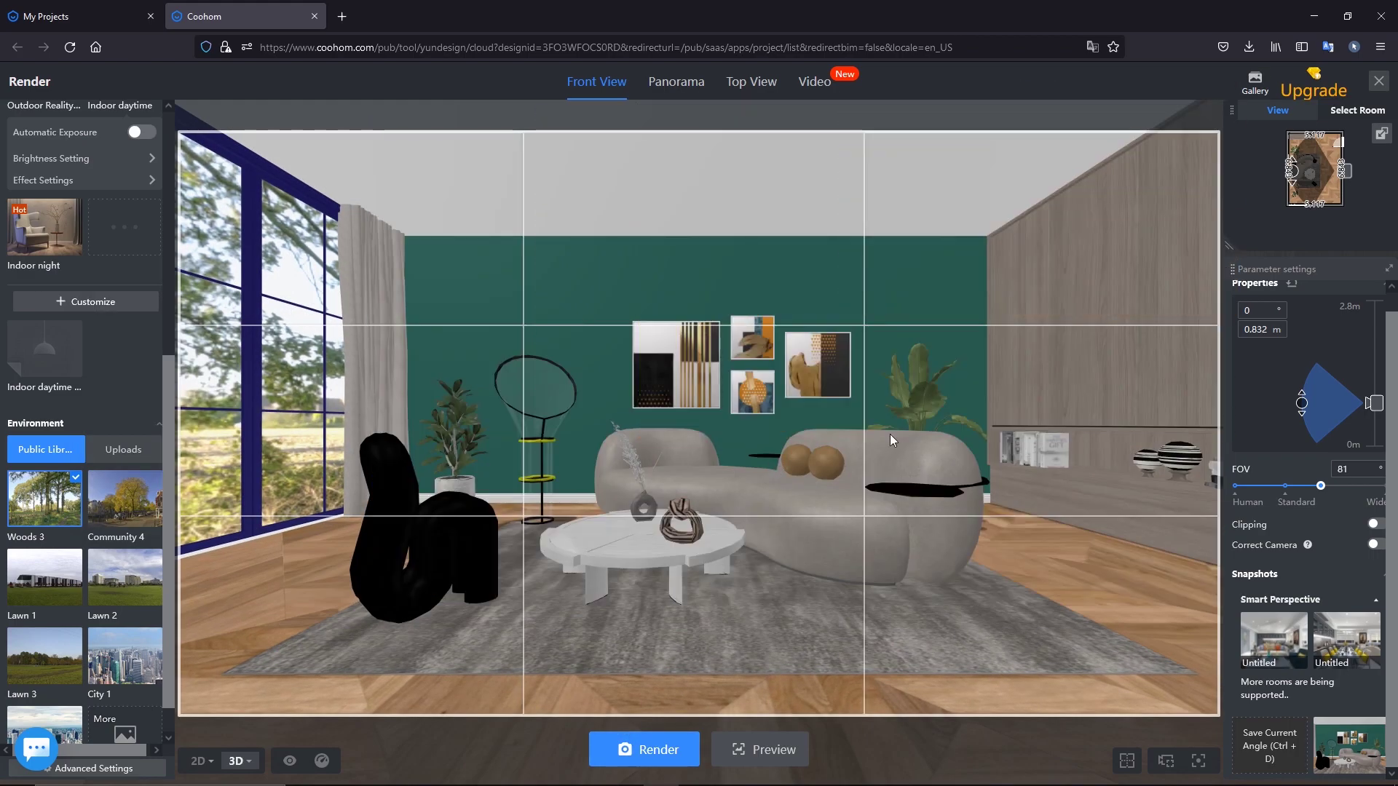
left_click(1254, 81)
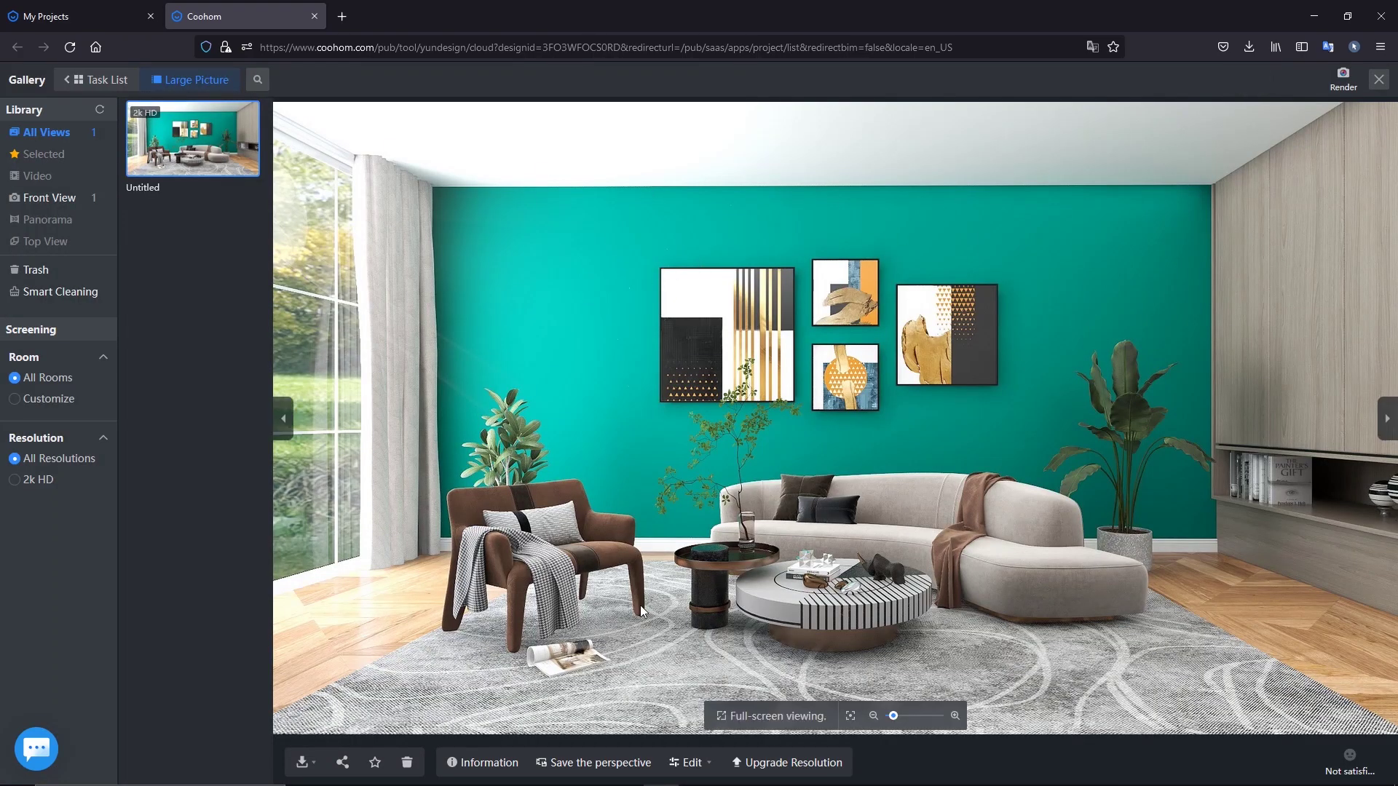
left_click(691, 762)
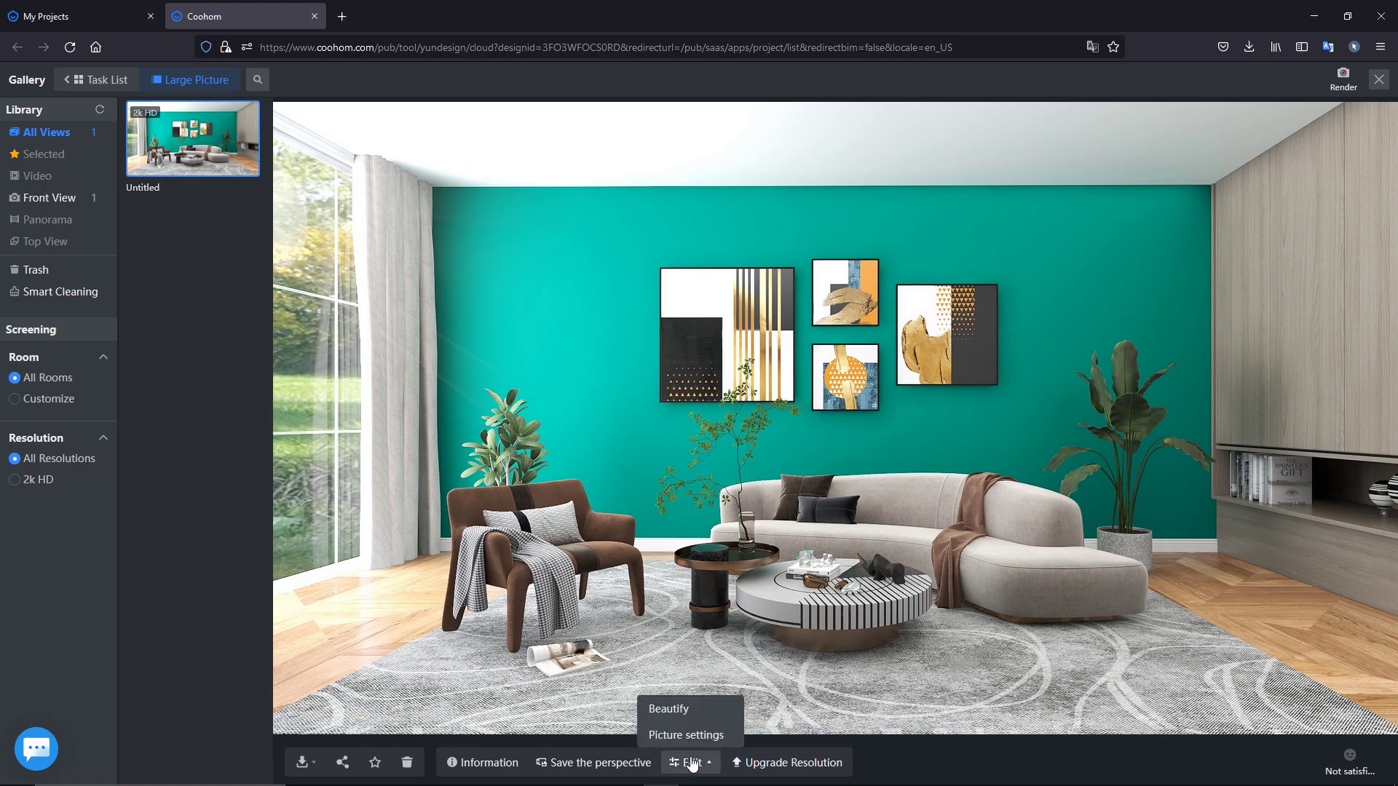
left_click(690, 709)
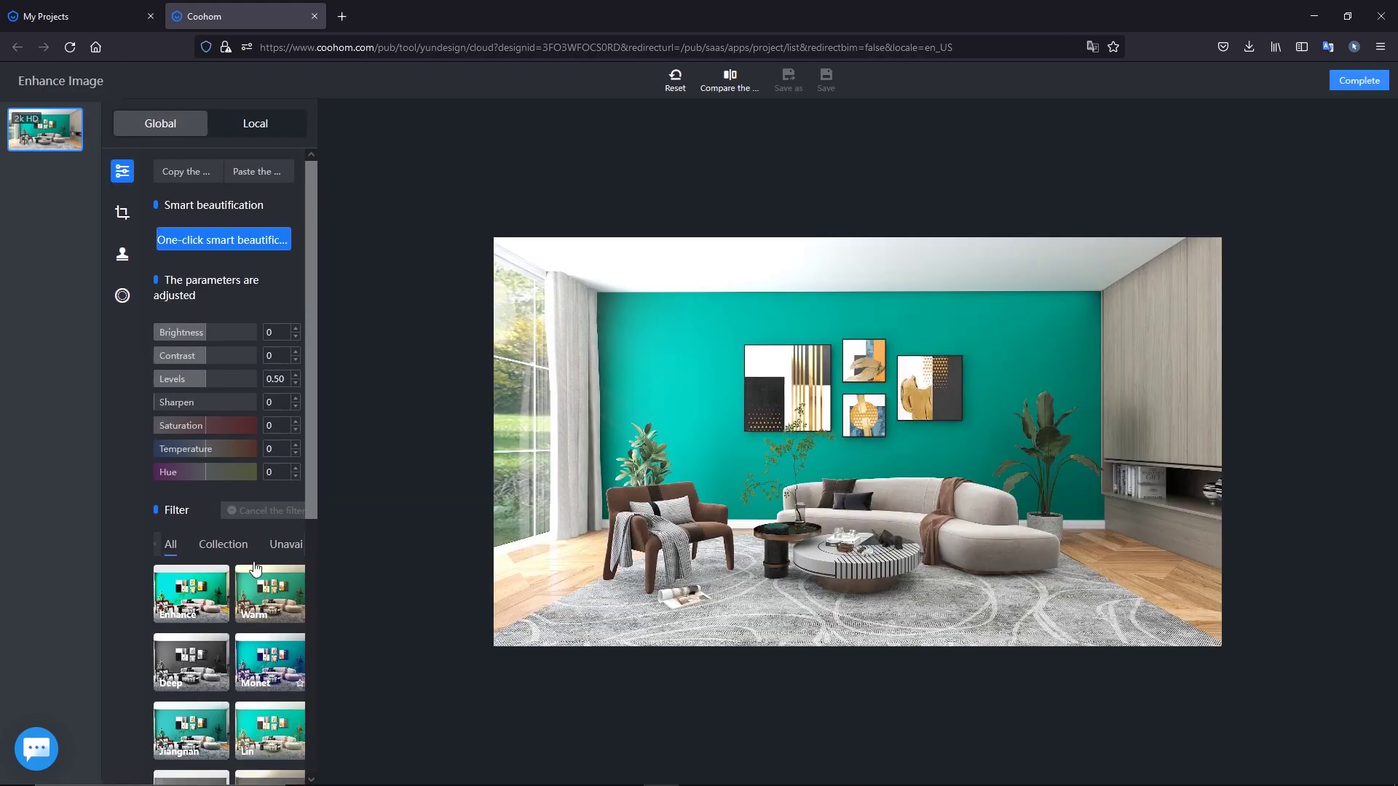
scroll(255, 567, "down", 5)
scroll(255, 561, "up", 5)
scroll(254, 539, "down", 1)
scroll(256, 521, "down", 5)
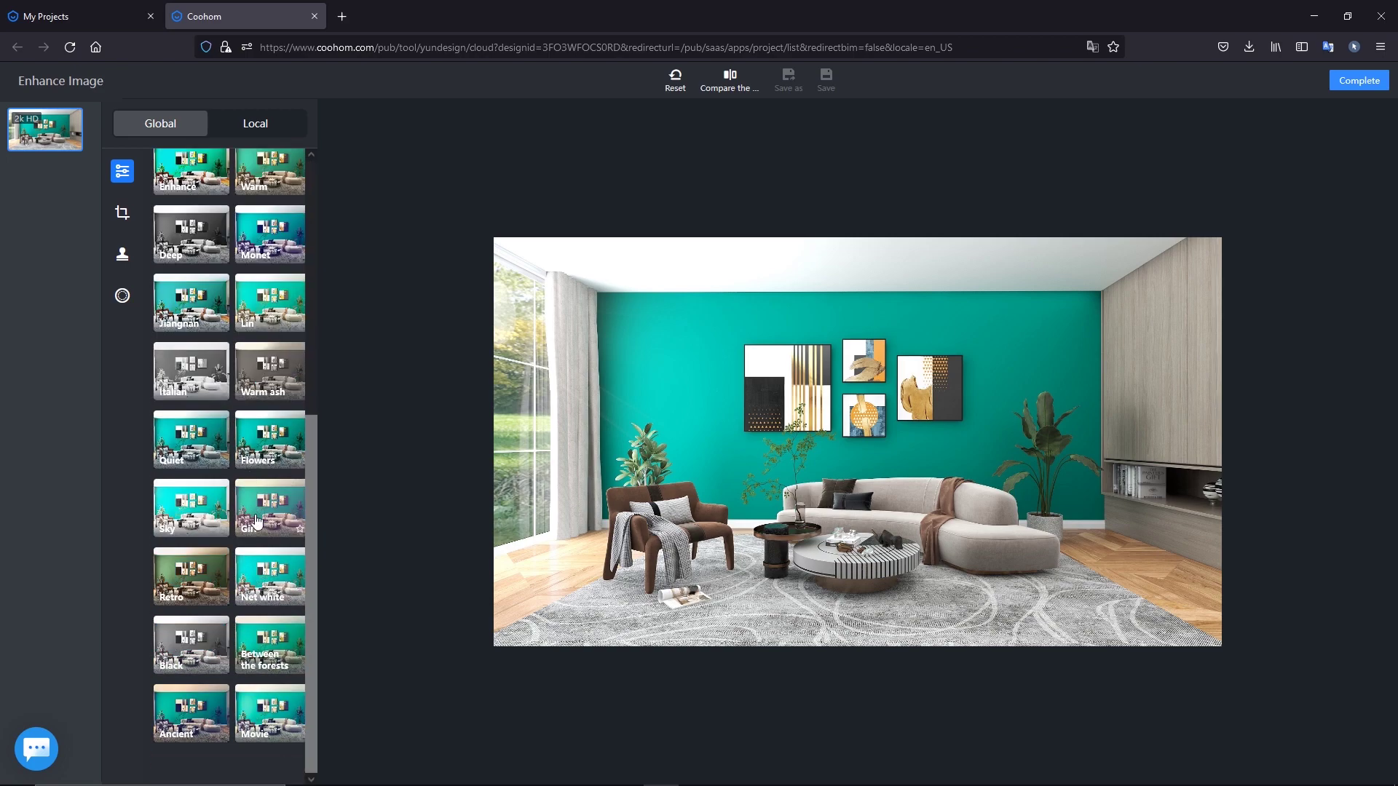
scroll(256, 522, "up", 5)
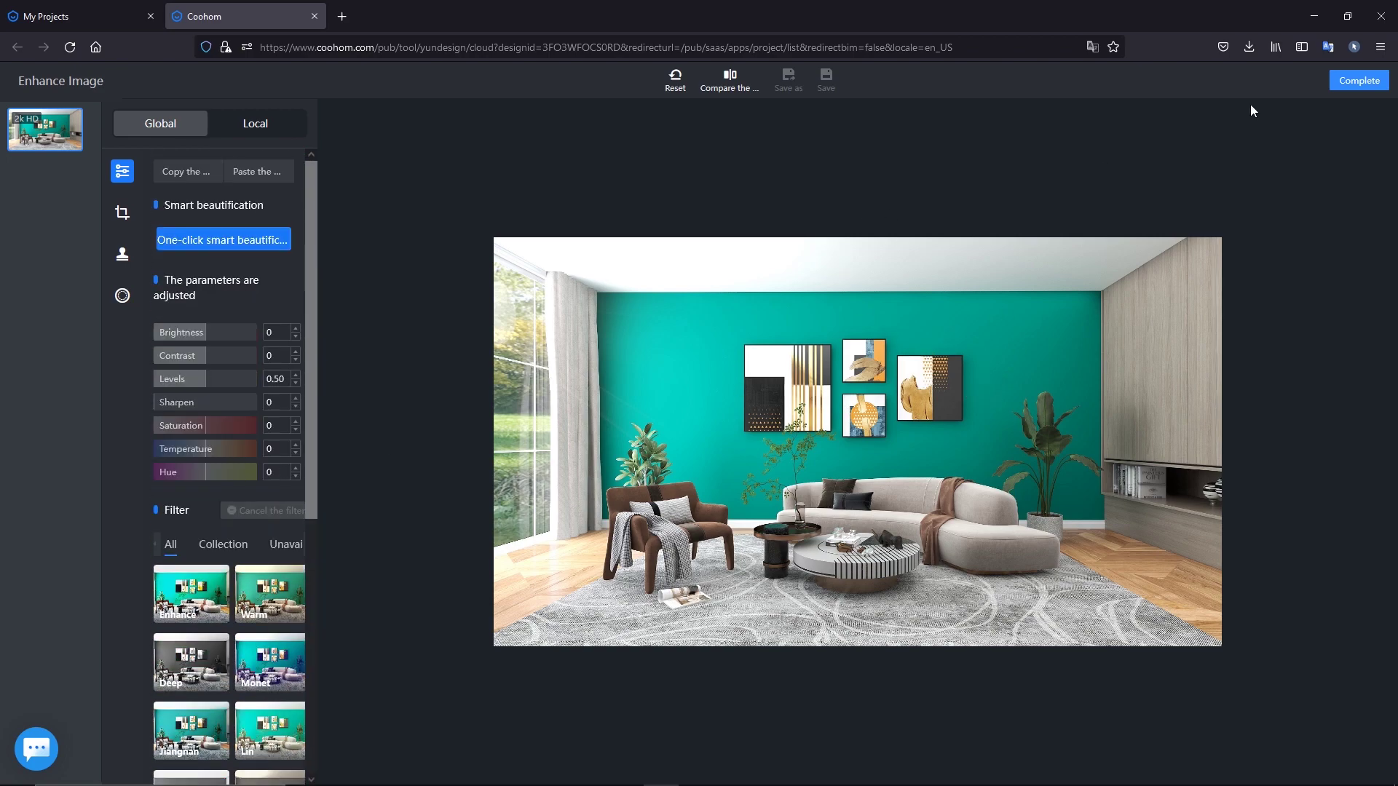
left_click(1353, 82)
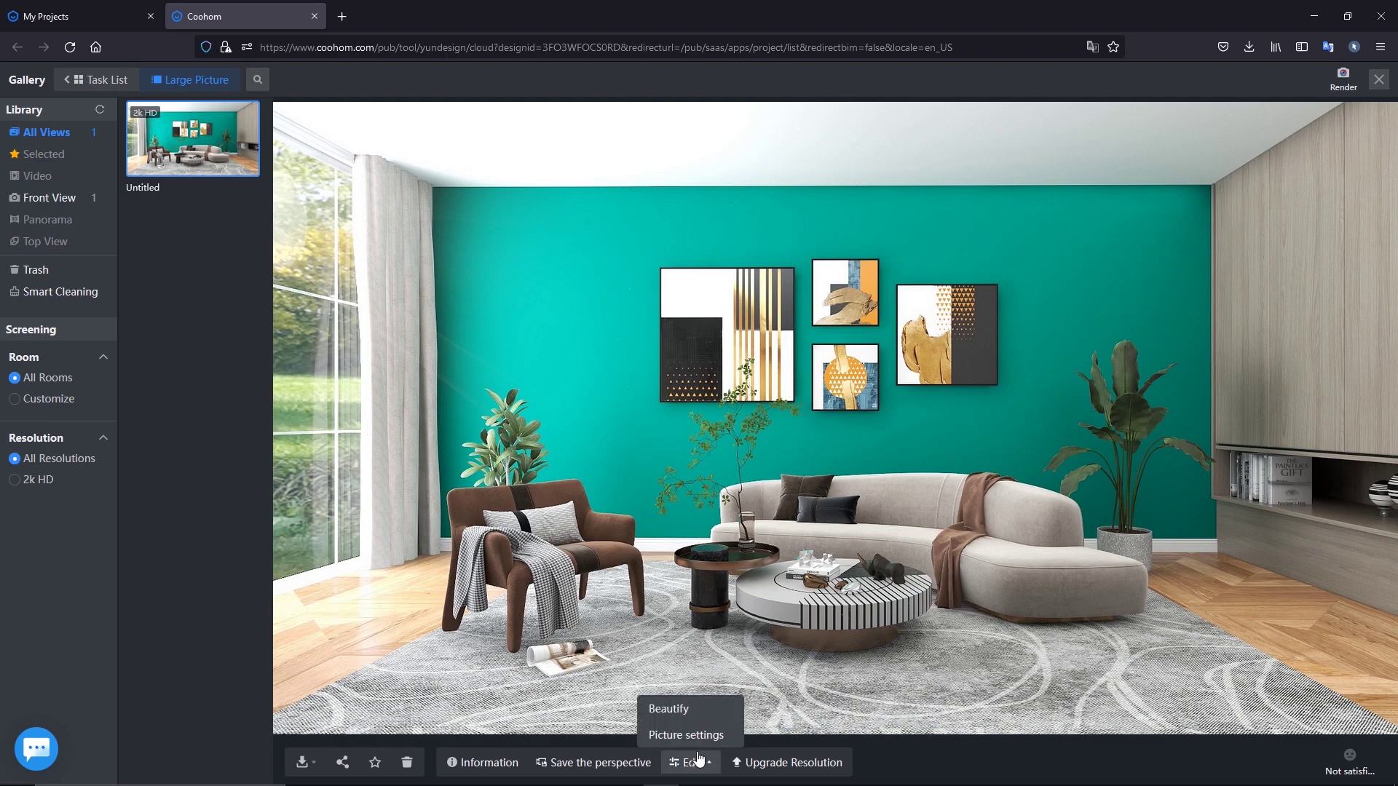
Add a brand watermark on the teal wall of the render at 79 transparency
left_click(708, 735)
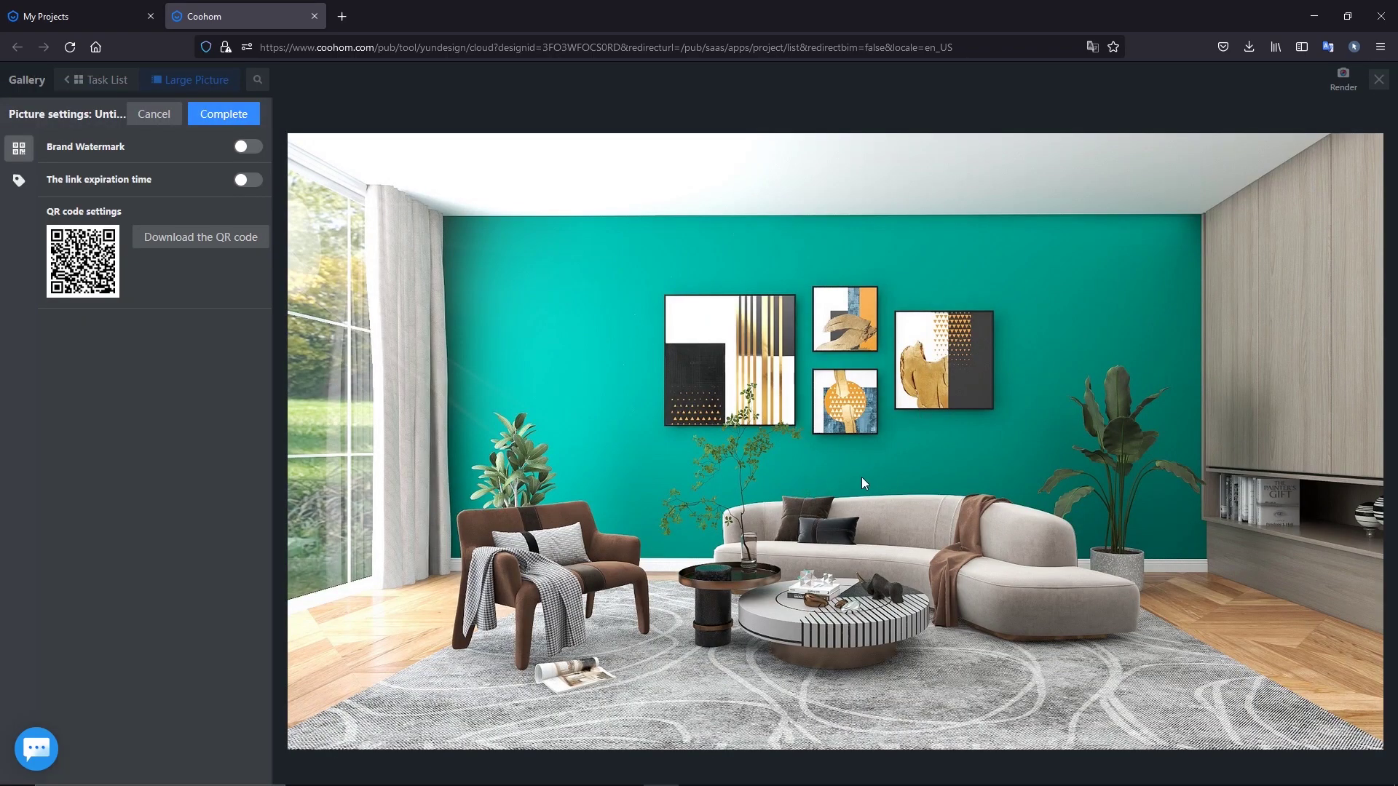
left_click(248, 147)
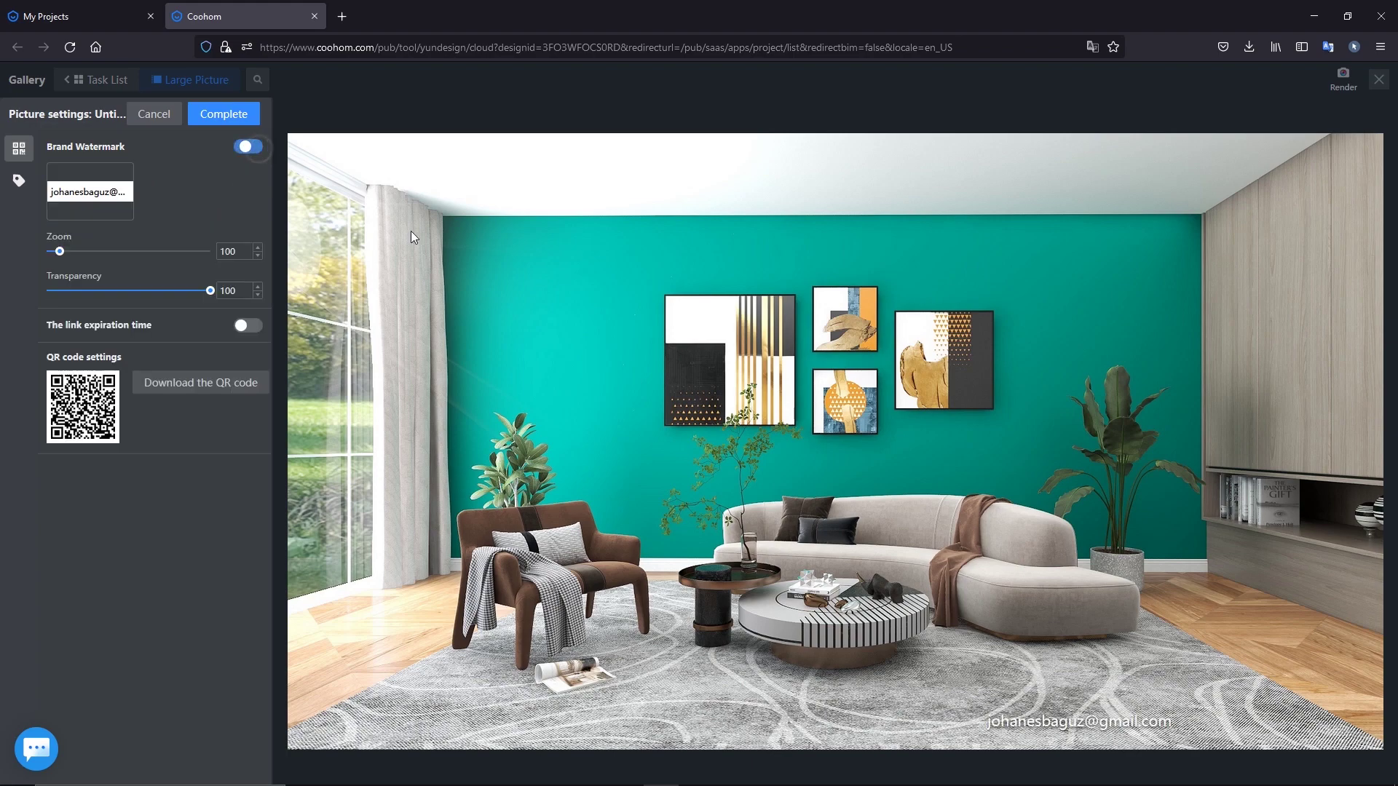
left_click_drag(1048, 722, 1072, 250)
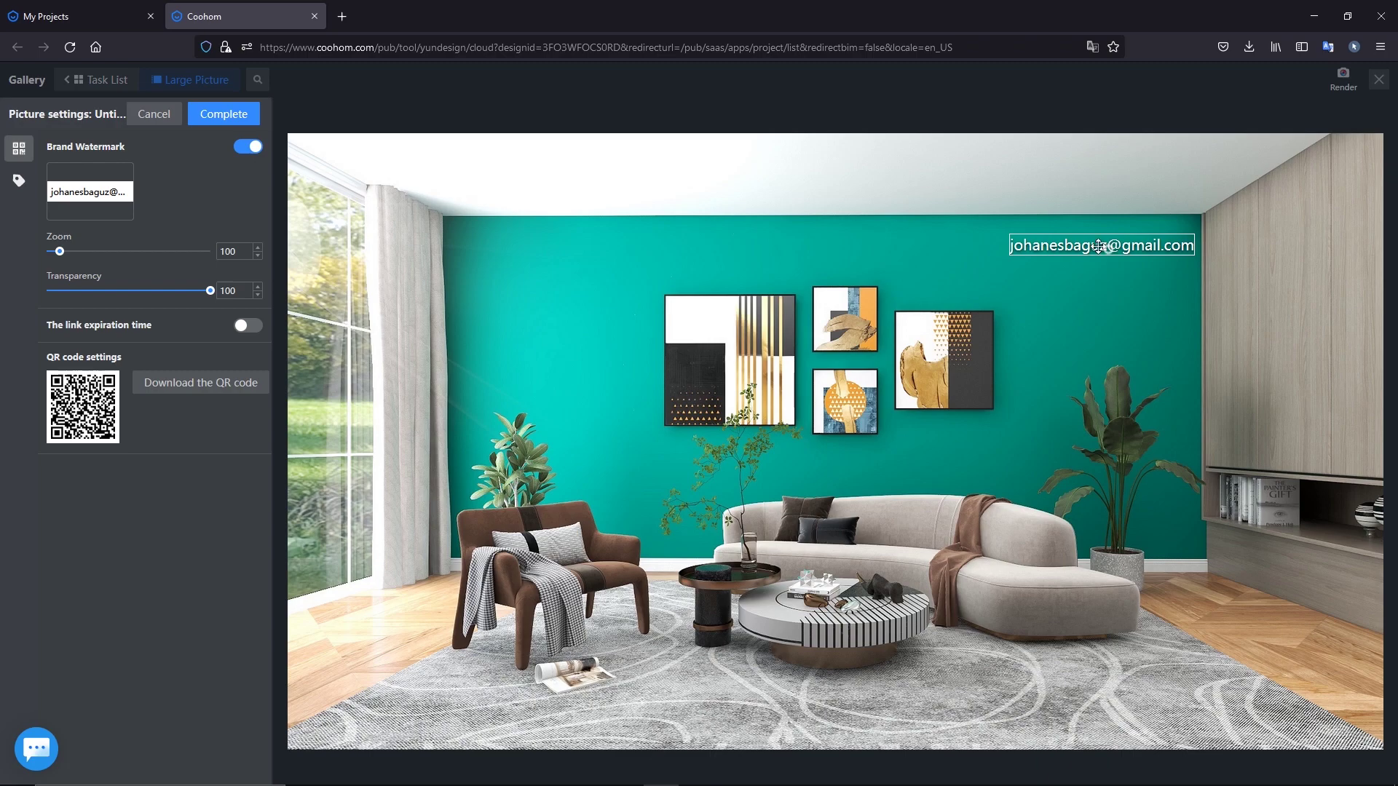
left_click_drag(1072, 250, 1059, 247)
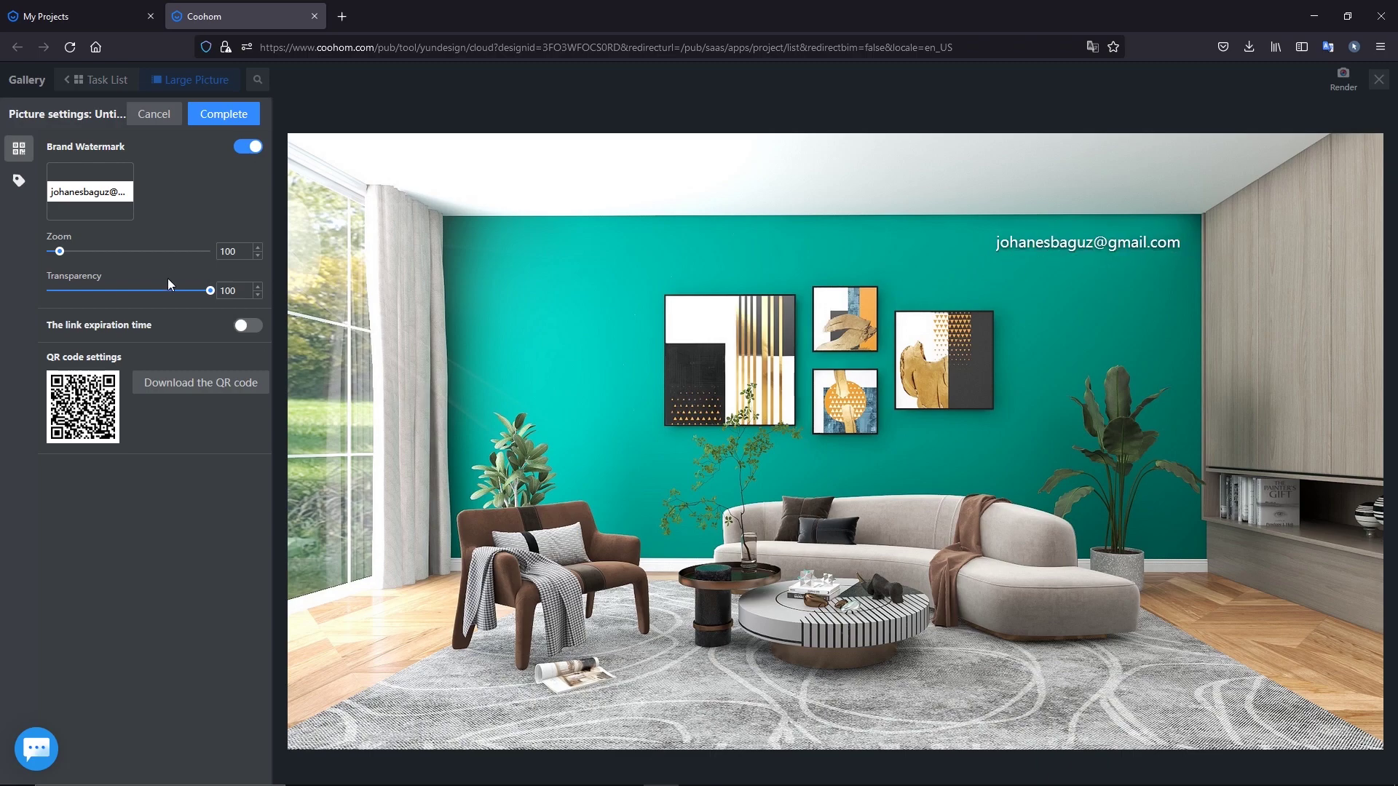
mouse_move(210, 291)
left_mouse_down()
mouse_move(134, 291)
mouse_move(179, 295)
left_mouse_up()
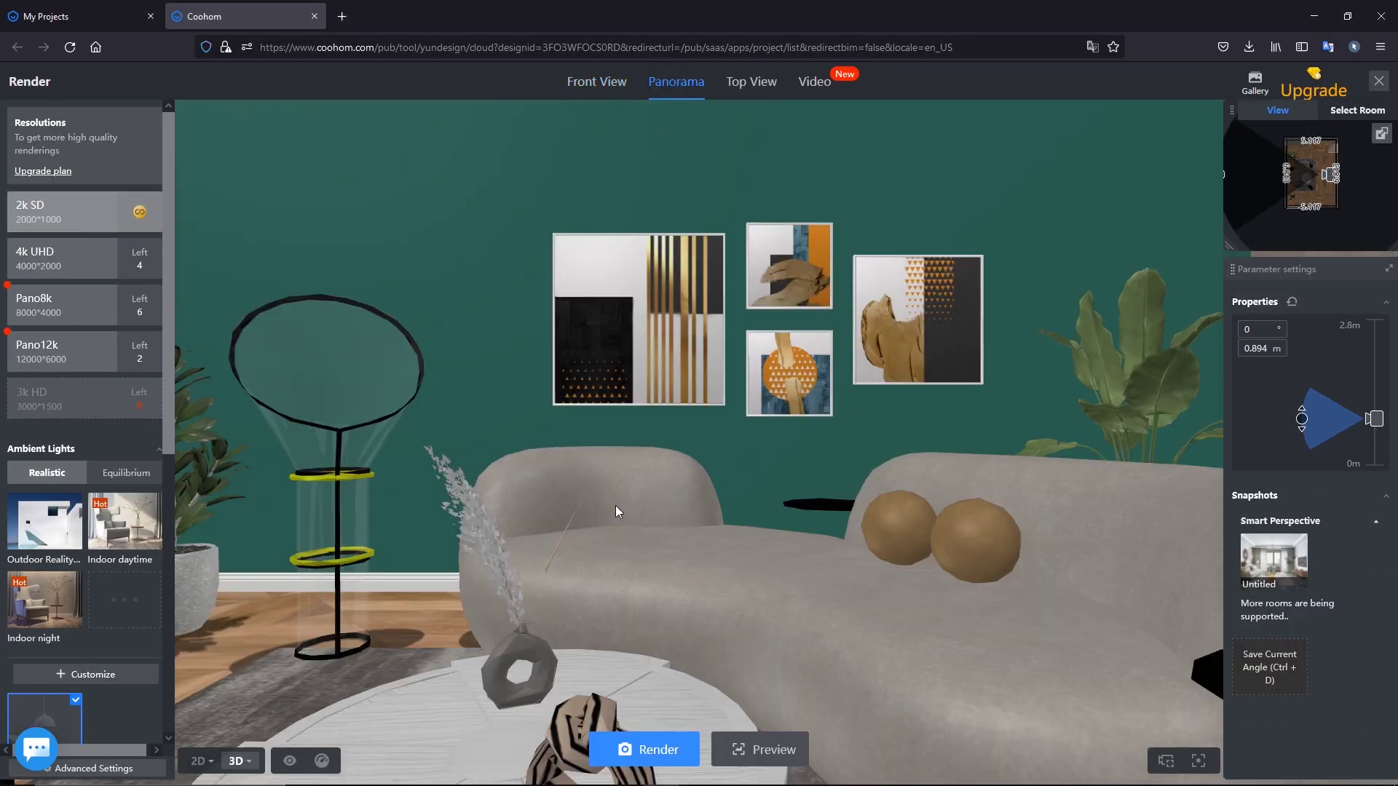
Shift the panorama camera slightly left on the 2D plan and render at 4k UHD
left_click(197, 761)
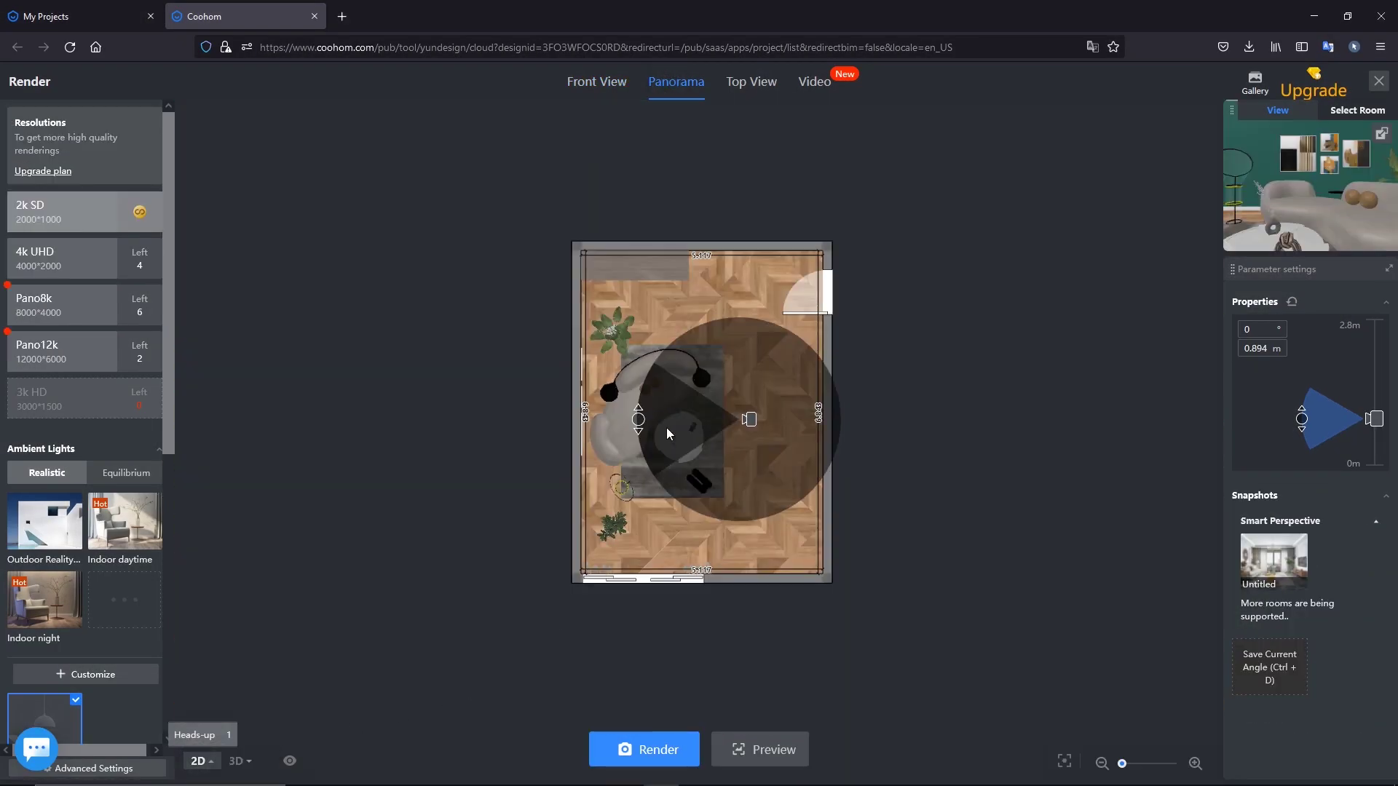
left_click_drag(752, 424, 717, 417)
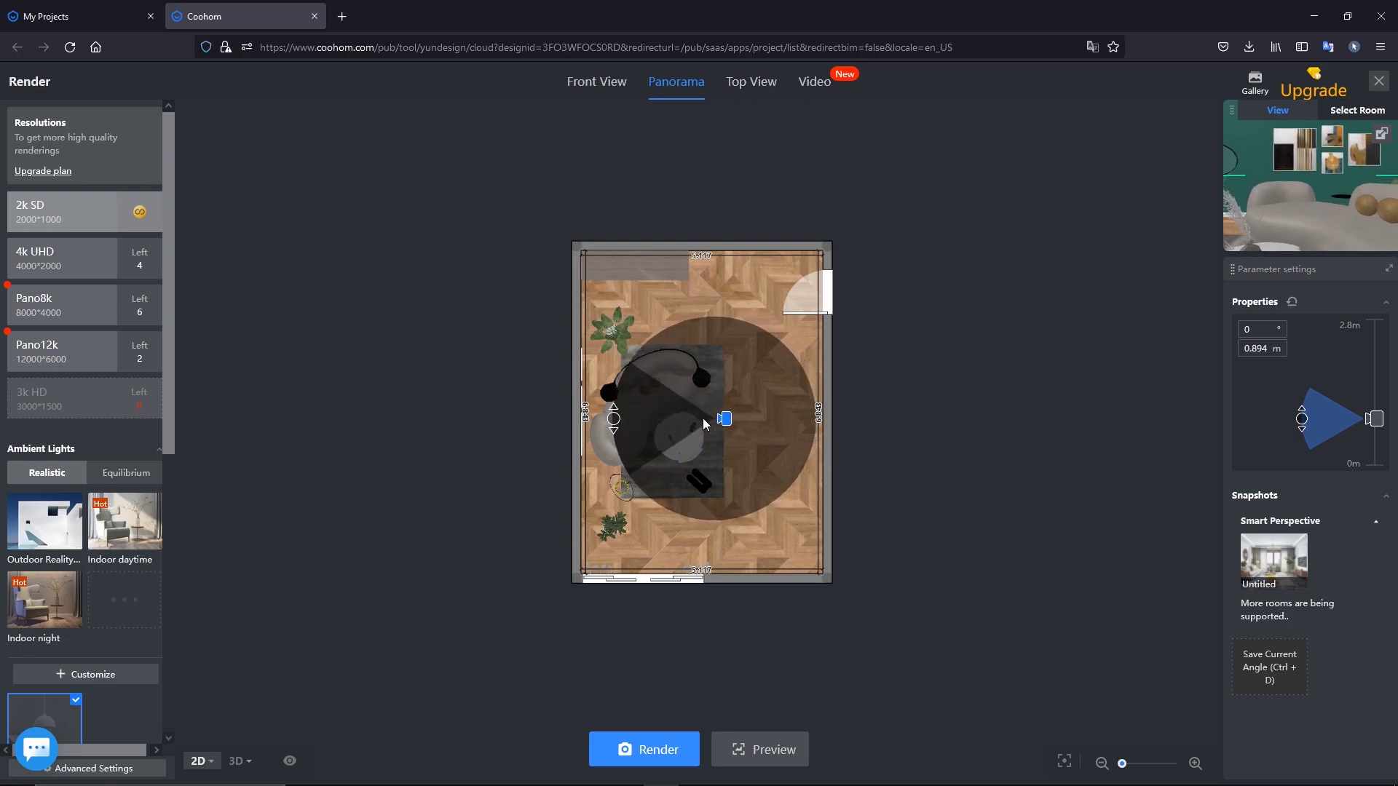
left_click(86, 269)
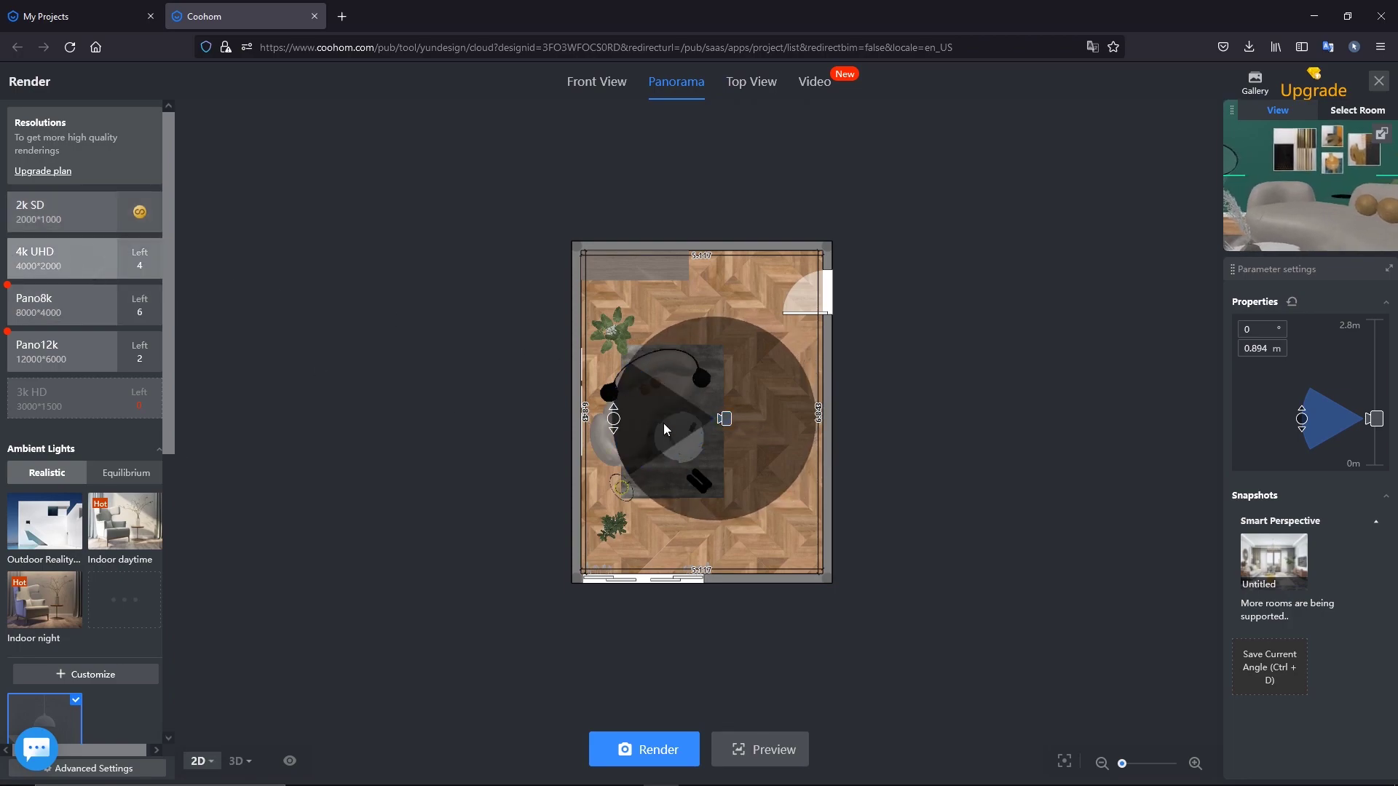
left_click(645, 756)
View the 4k UHD panorama in the gallery, look around, and open its Share options
left_click(1248, 86)
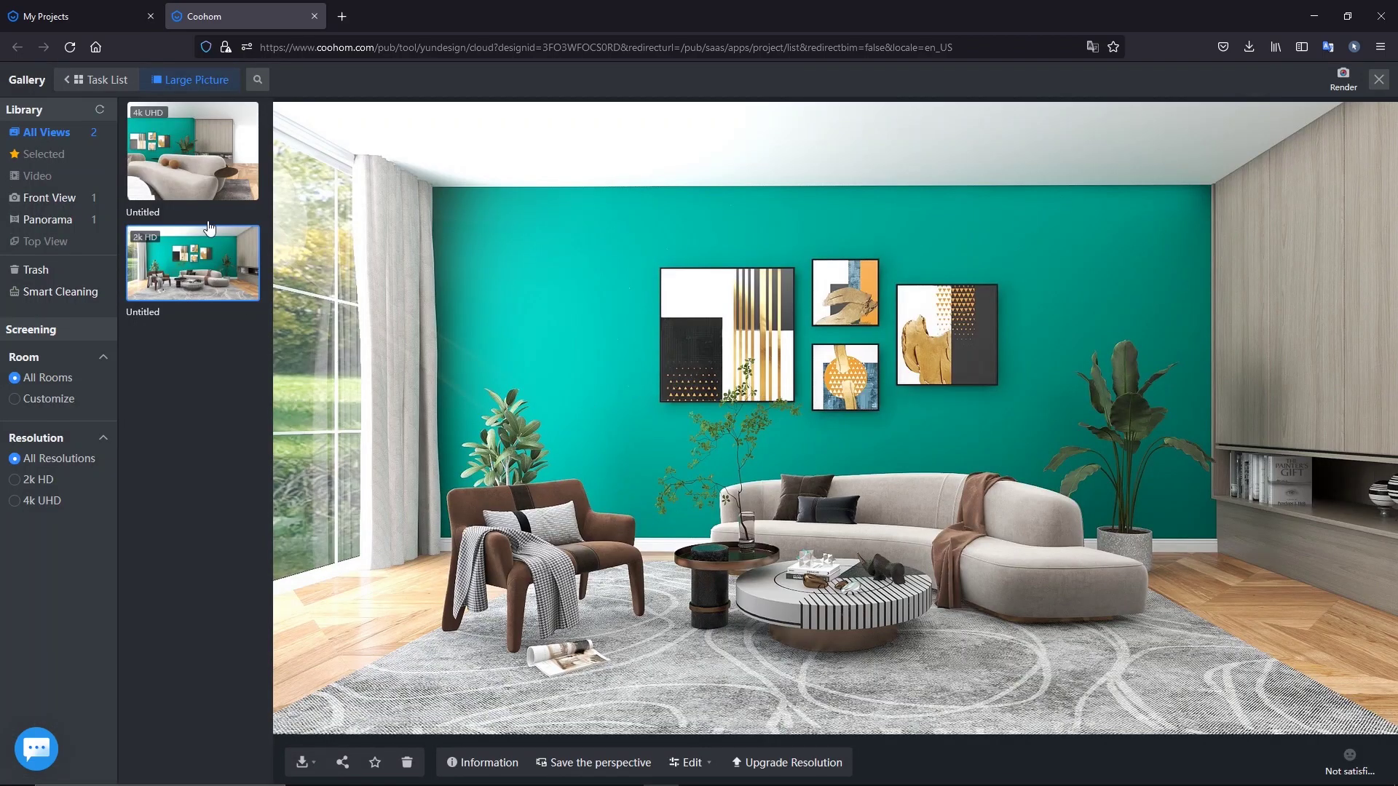
left_click(203, 175)
left_click_drag(858, 431, 808, 440)
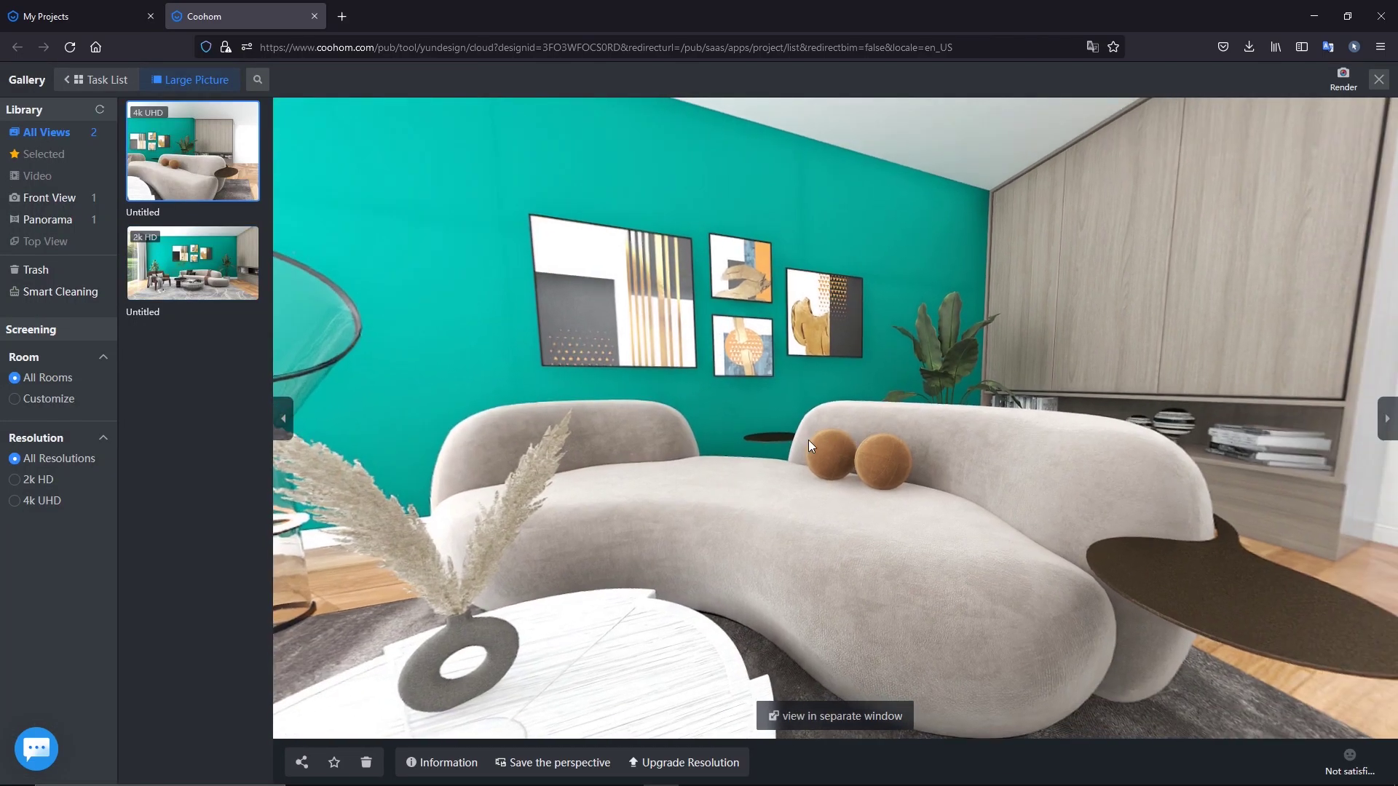
left_click(301, 762)
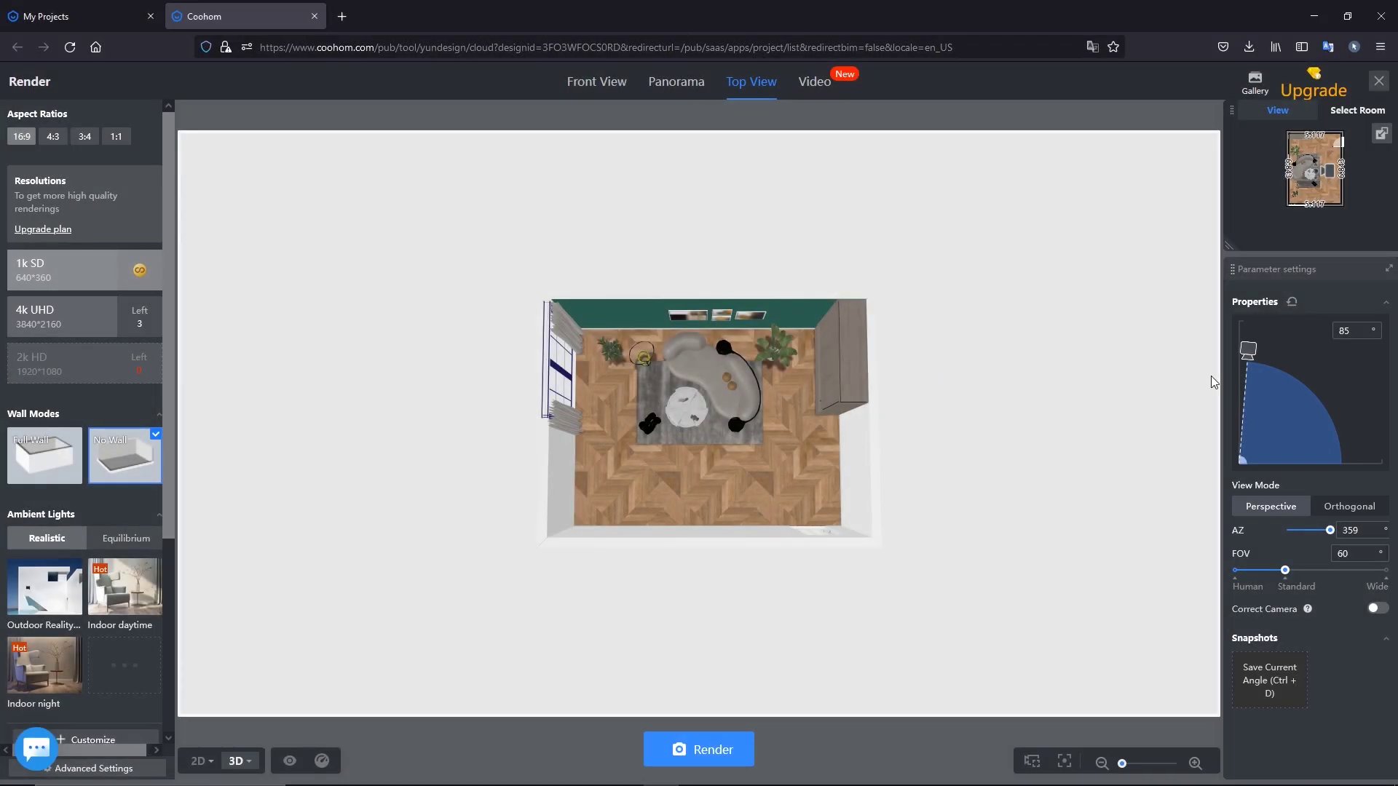
Tilt the top-view camera to 29°, orbit to an angled view, hide the walls and render
left_click_drag(1248, 351, 1308, 413)
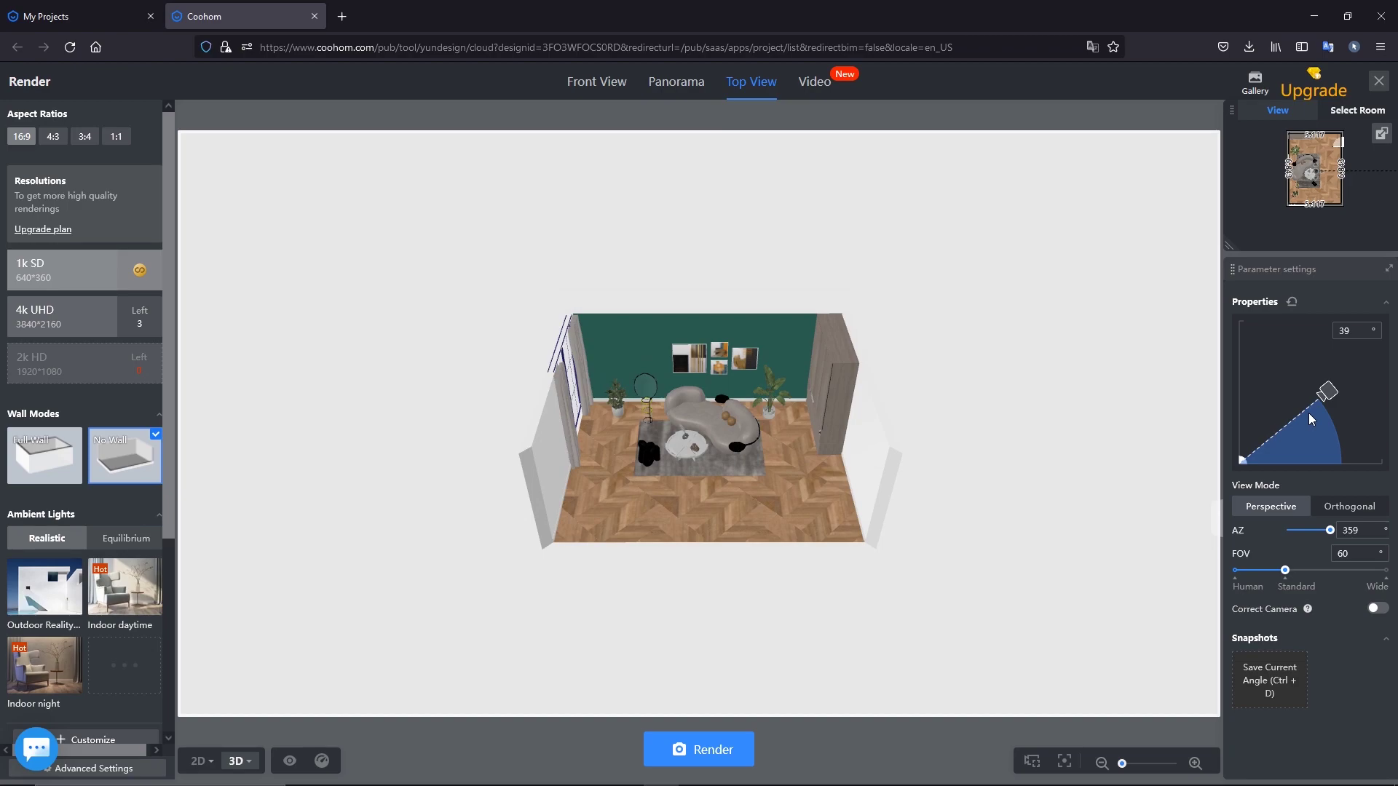
mouse_move(897, 364)
left_mouse_down()
mouse_move(1017, 337)
mouse_move(815, 352)
left_mouse_up()
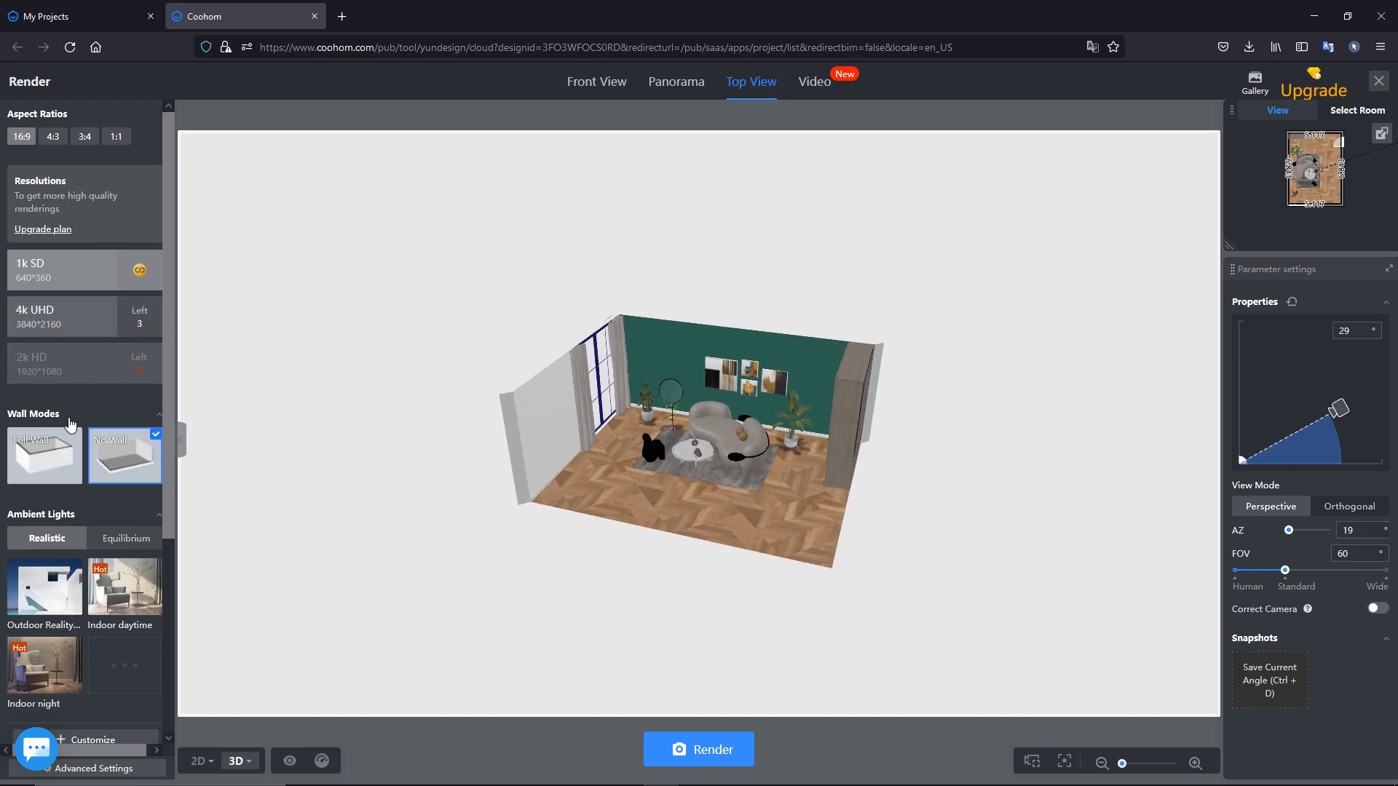
left_click(34, 461)
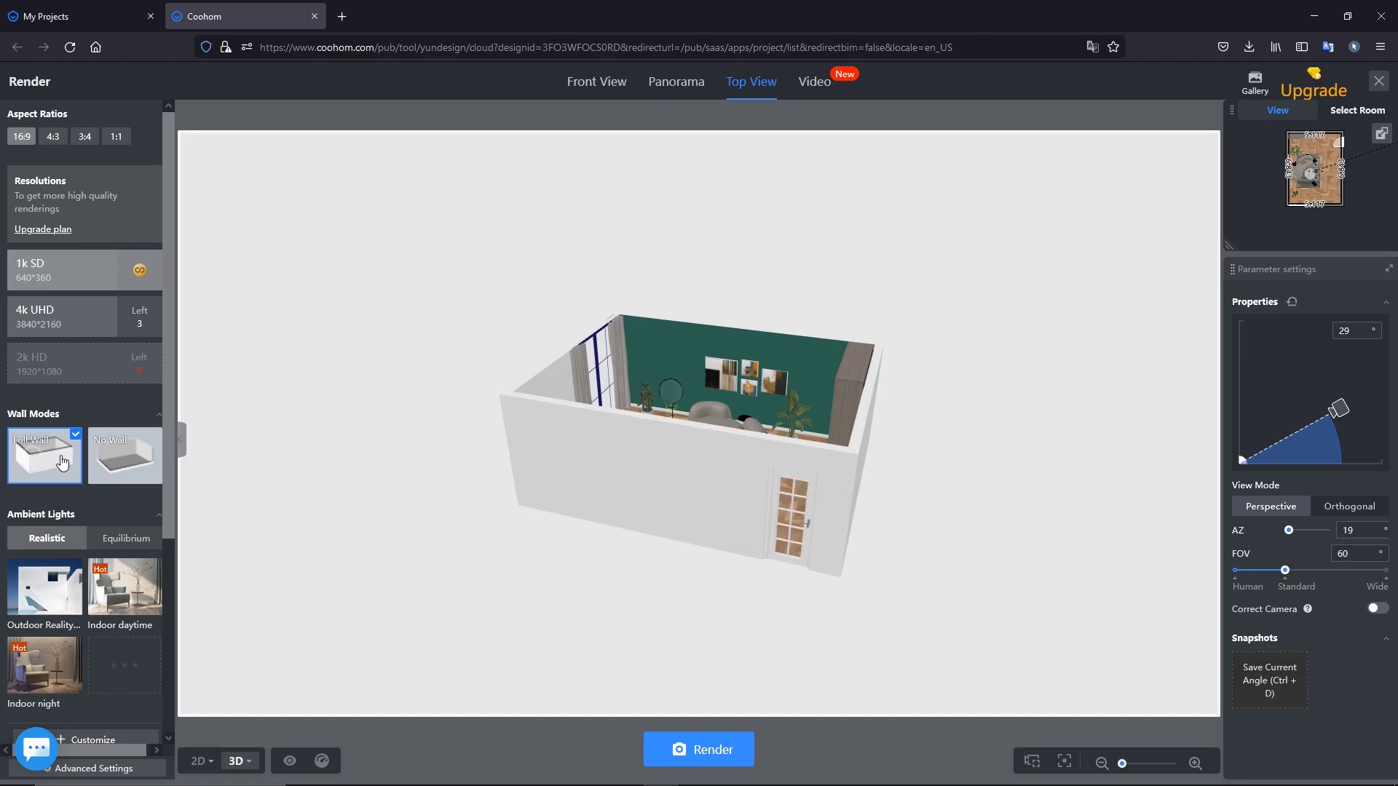
left_click(128, 464)
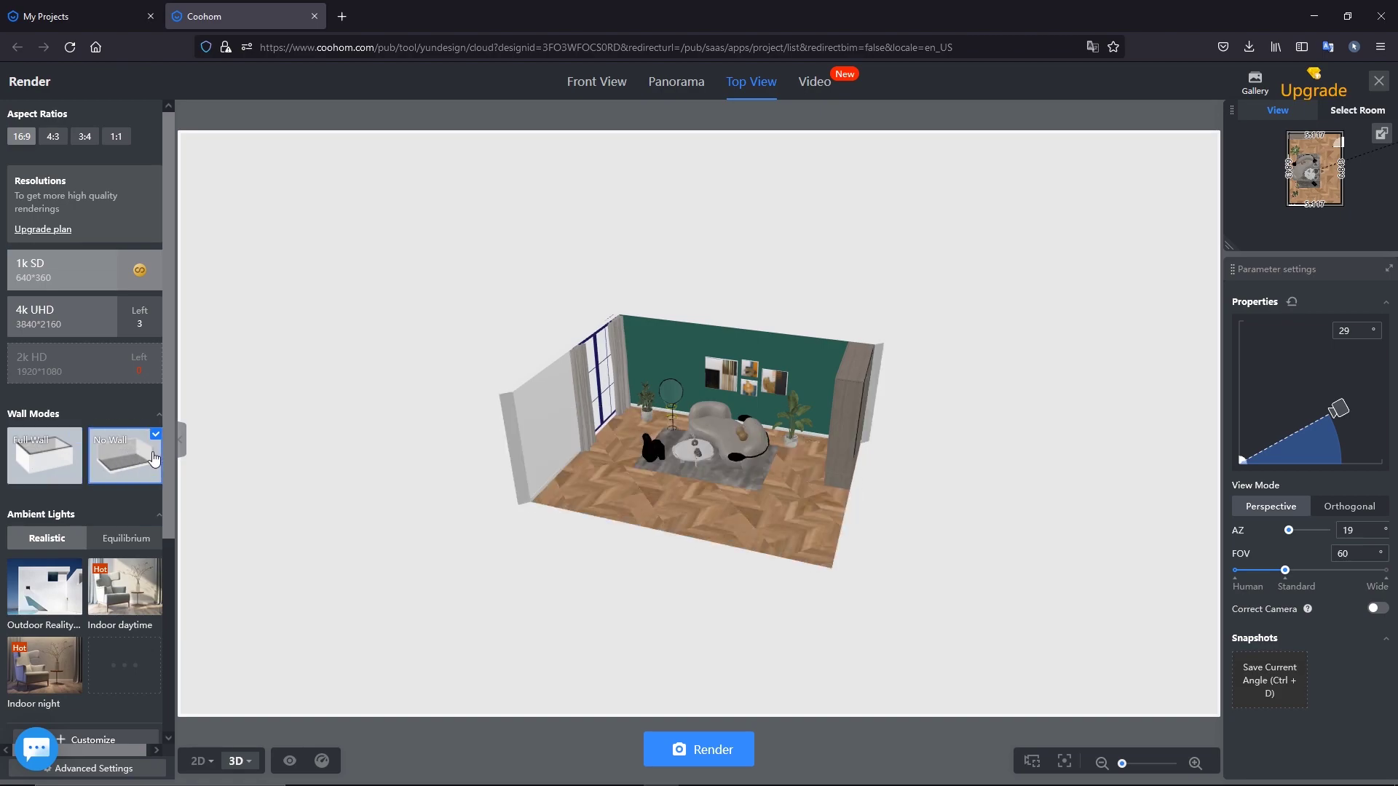
left_click(688, 750)
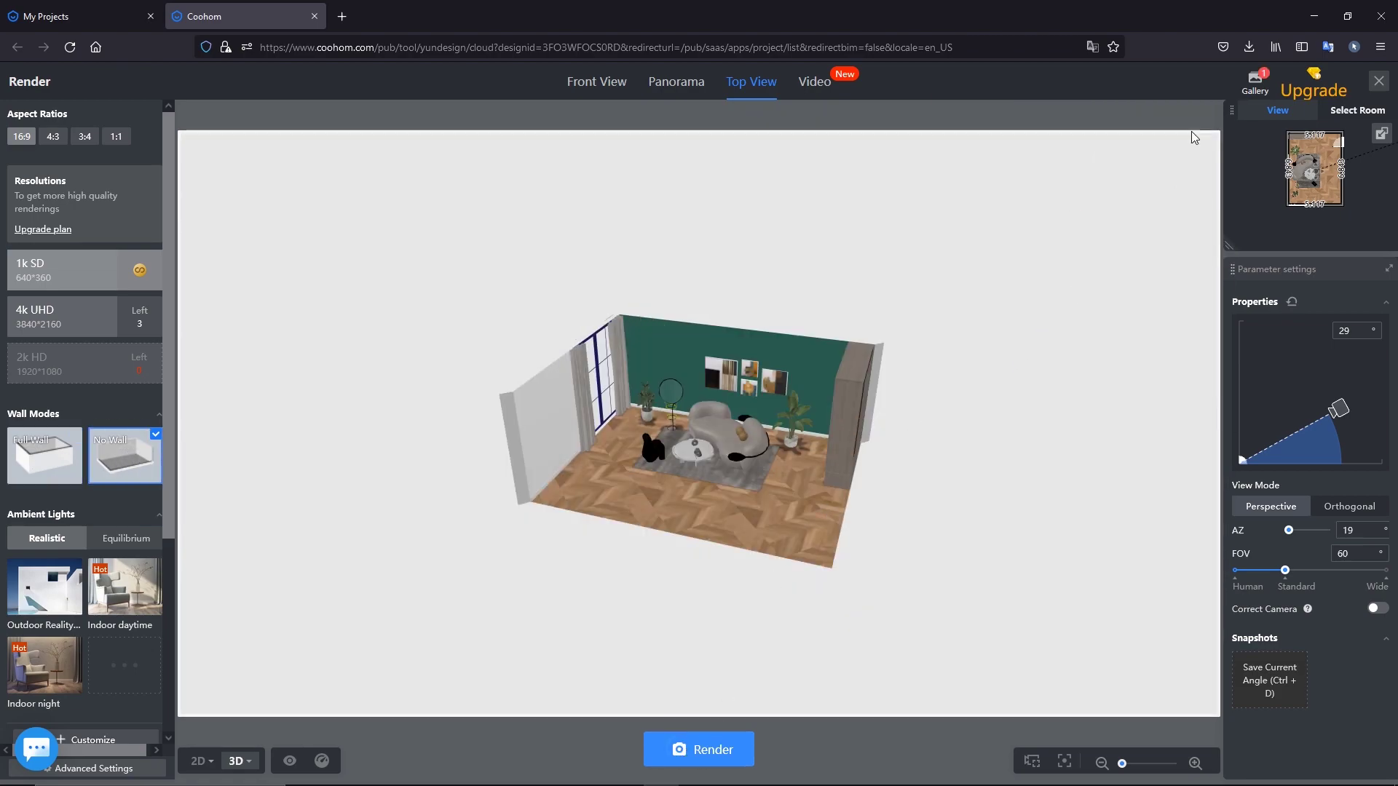
View the 4K top-view render in the gallery and zoom in on it
left_click(1254, 81)
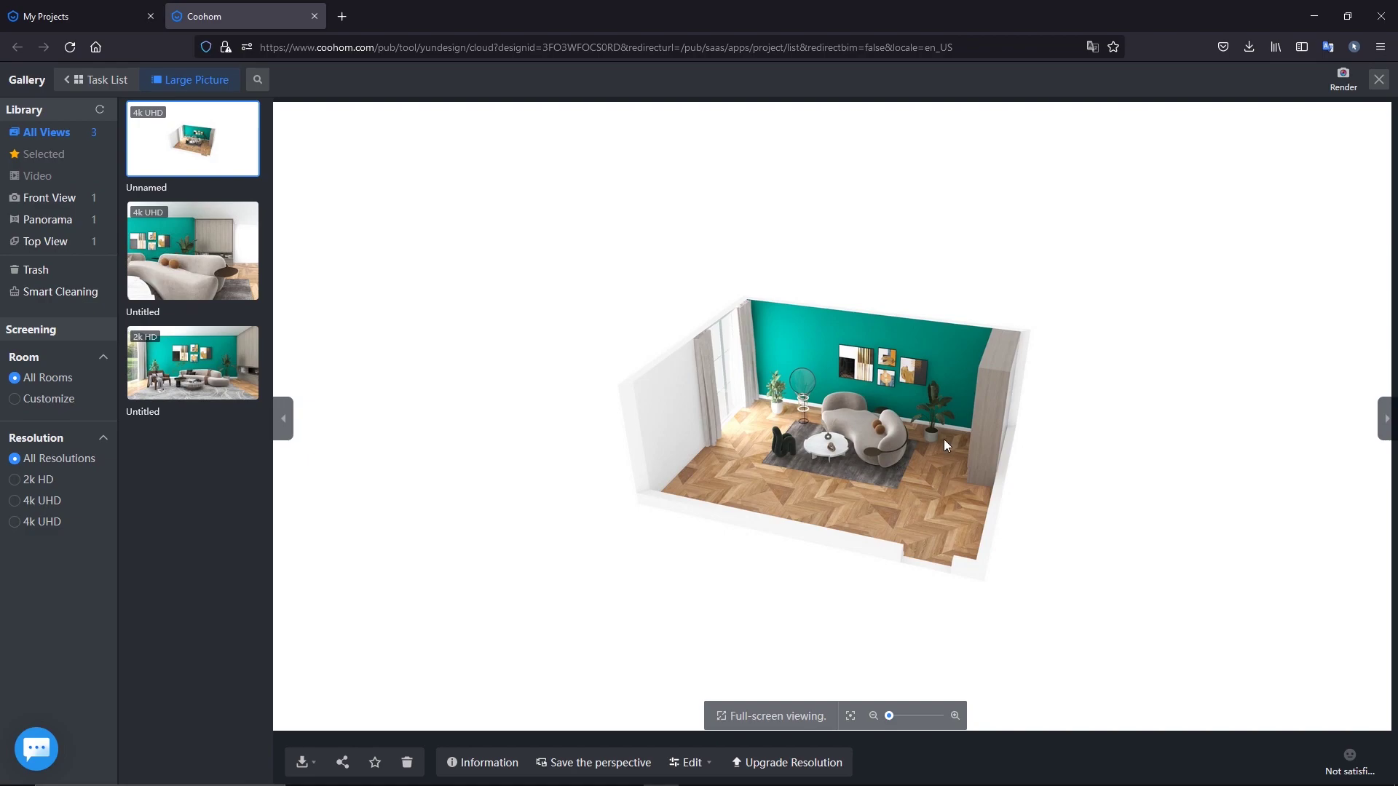
left_click_drag(895, 720, 893, 719)
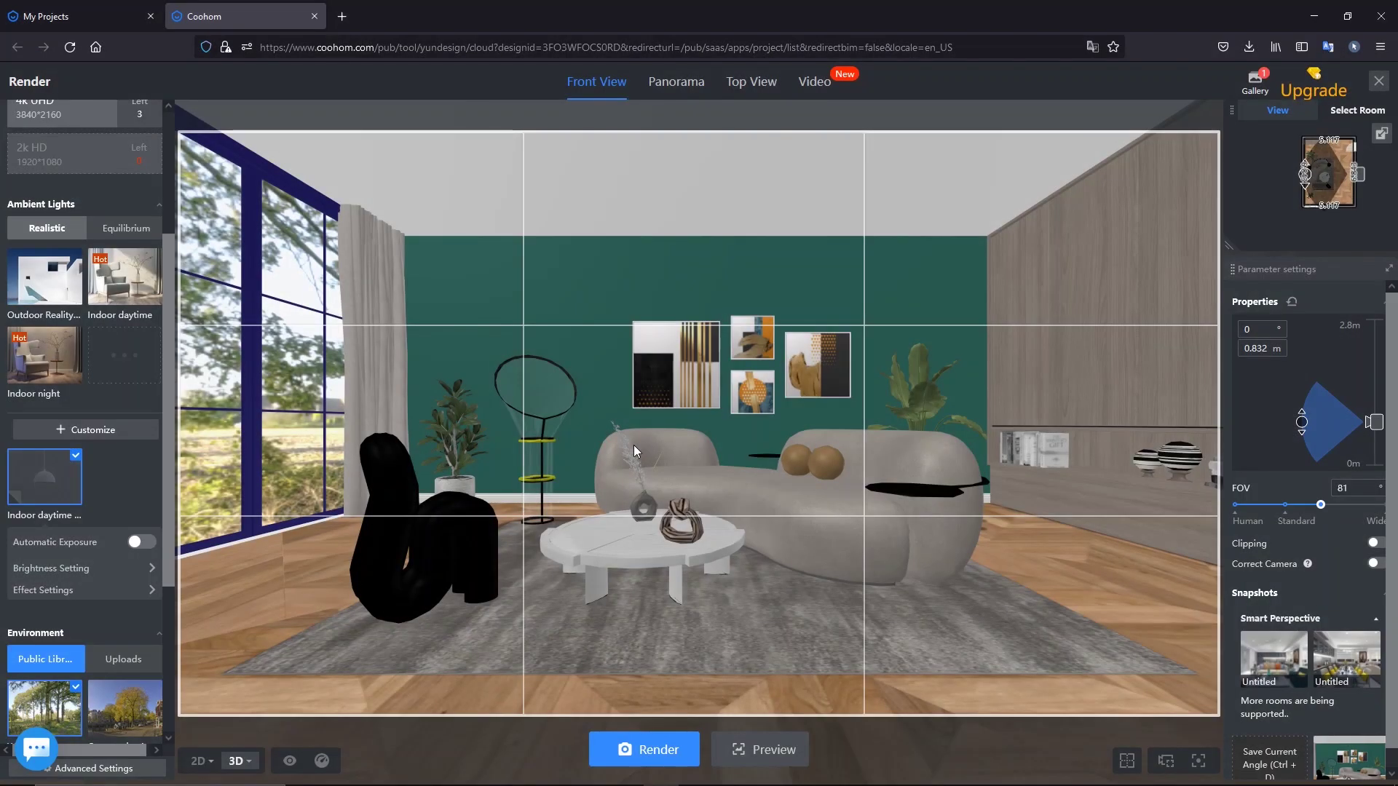
Create a custom lighting scheme from the Indoor daytime template, producing Indoor daytime (2)
left_click(131, 431)
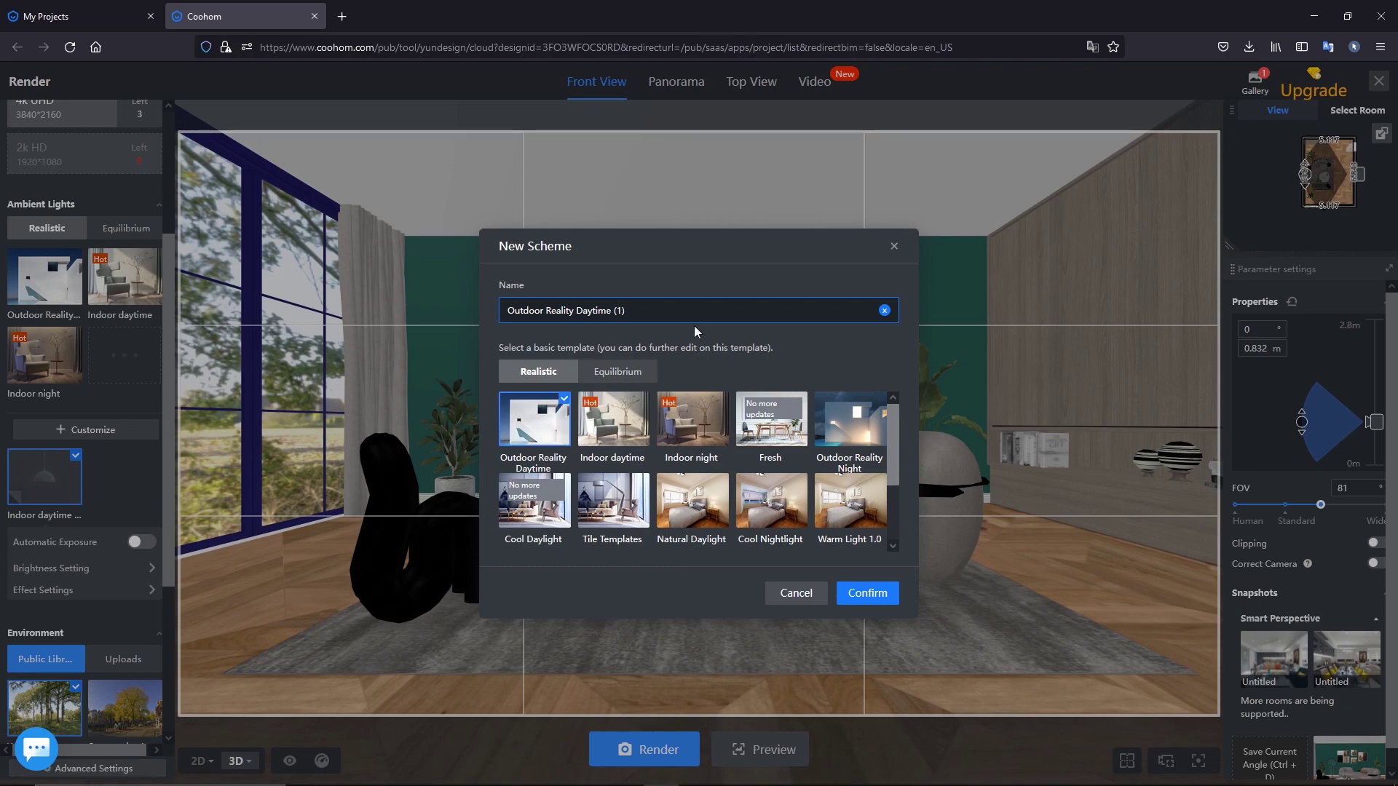
left_click(618, 437)
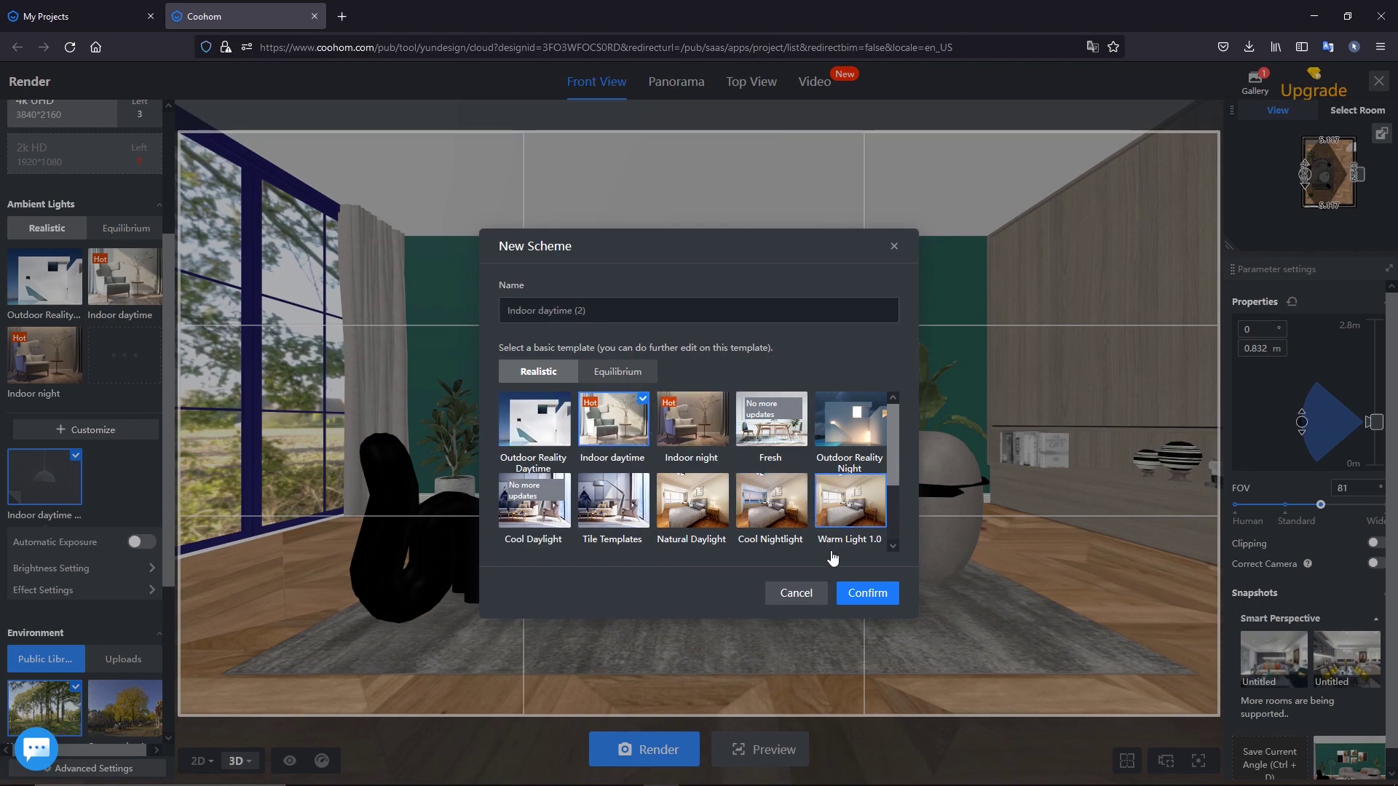
left_click(859, 593)
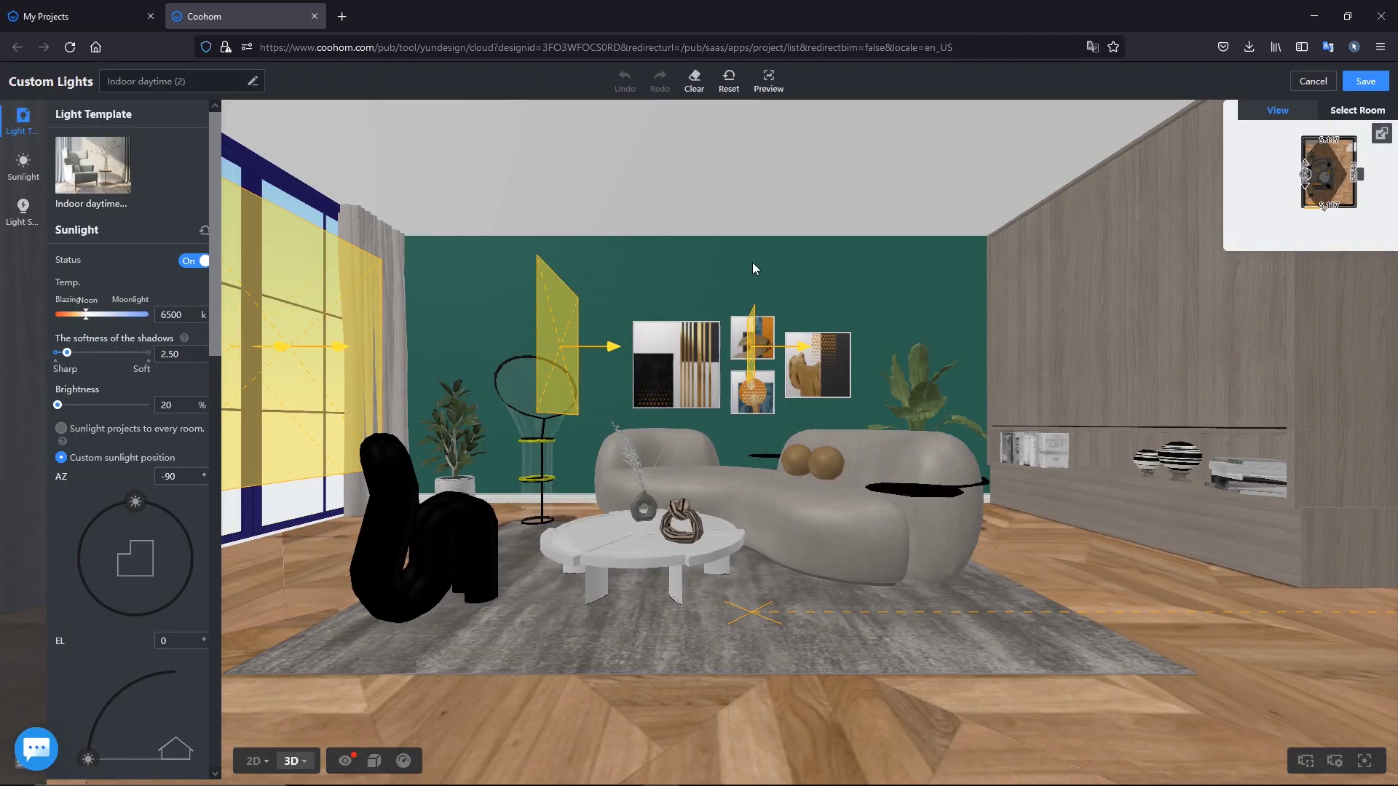
In the 2D plan, position the sun at 83° azimuth and 14° elevation toward the sofa
left_click(253, 760)
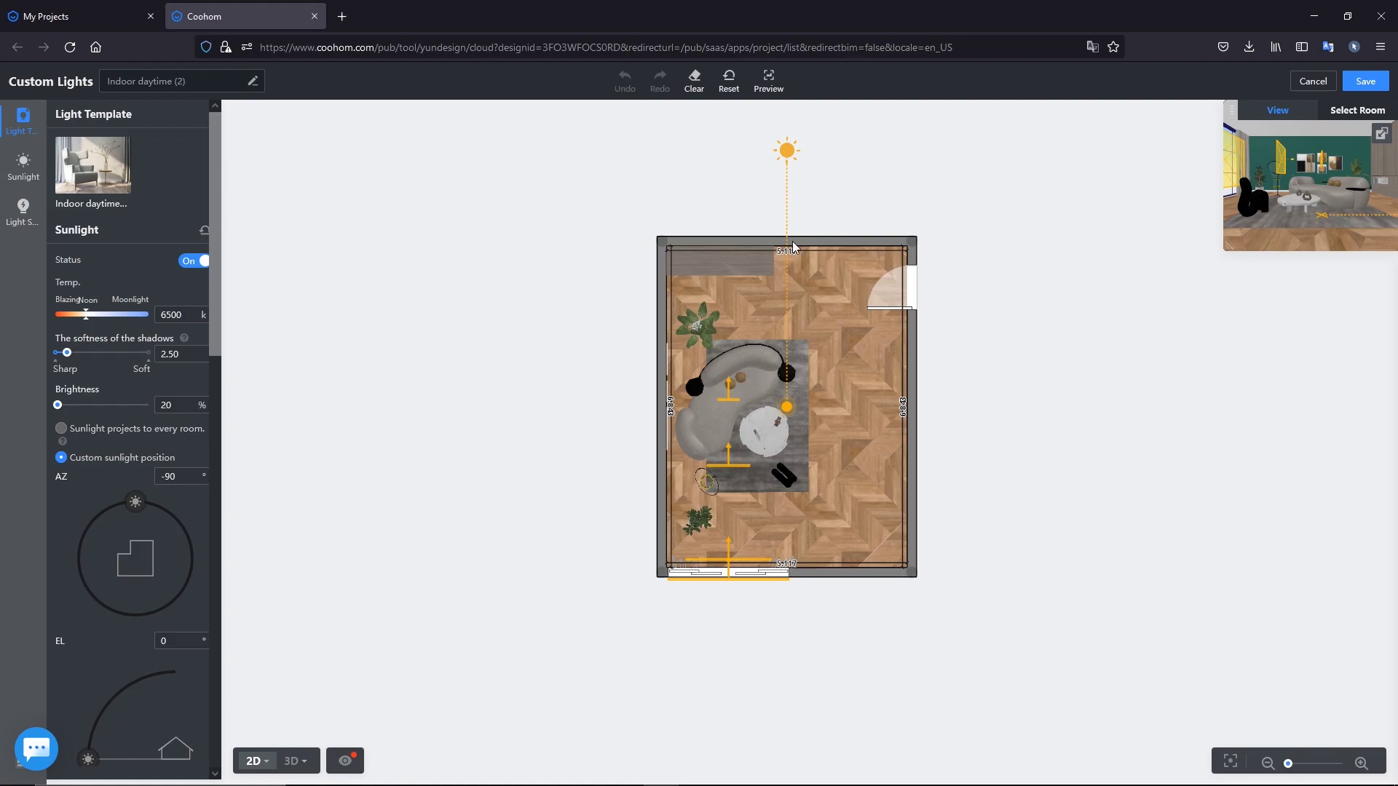
left_click_drag(792, 156, 742, 539)
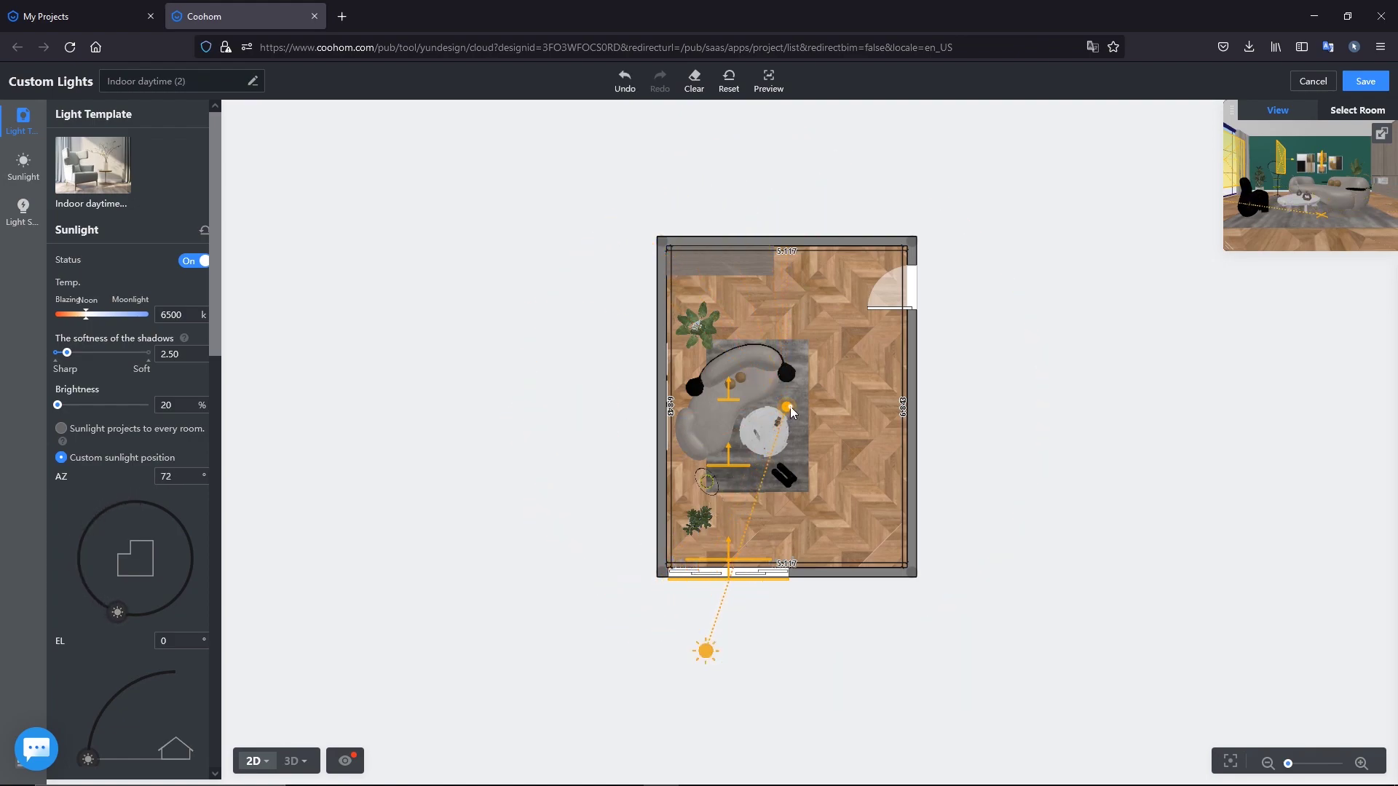
left_click_drag(789, 409, 737, 412)
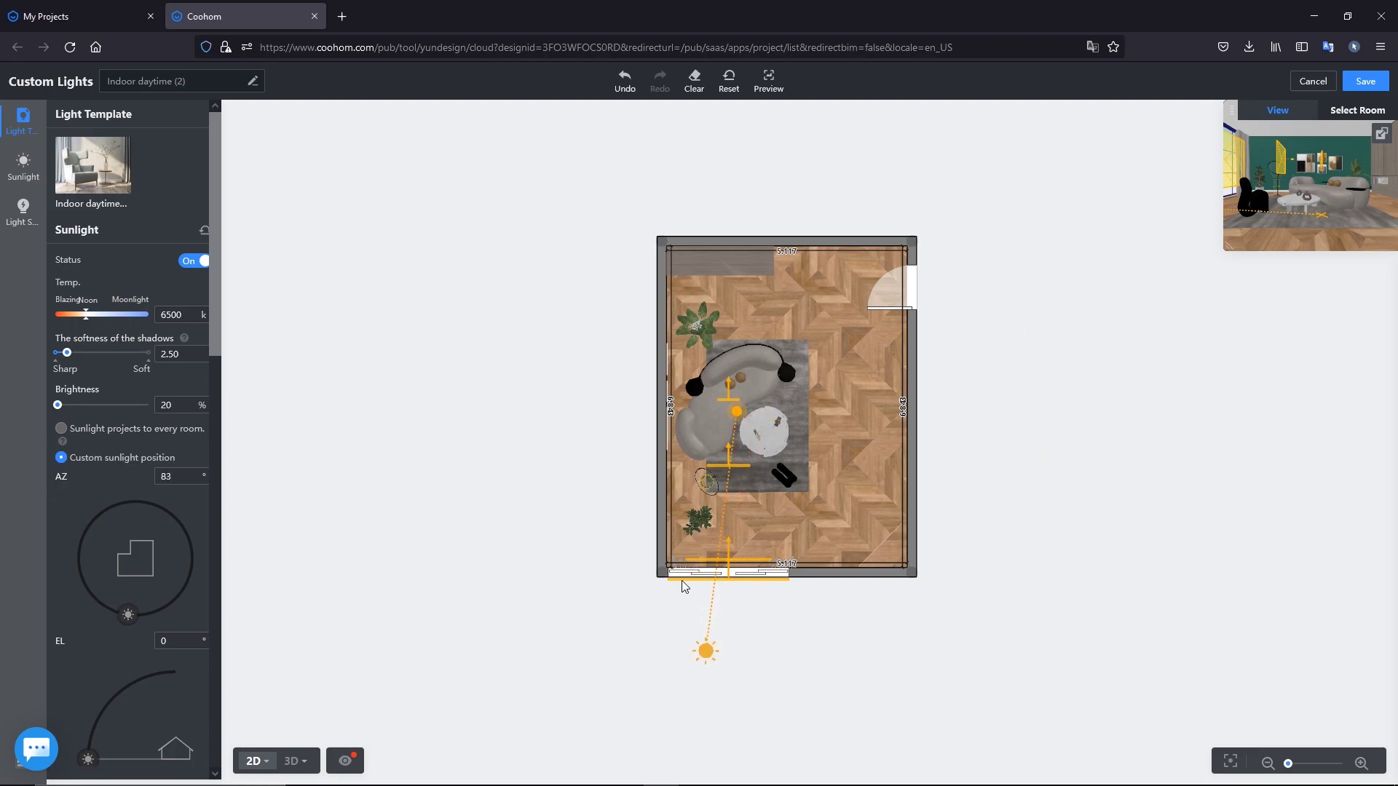
scroll(126, 232, "down", 3)
scroll(125, 248, "down", 1)
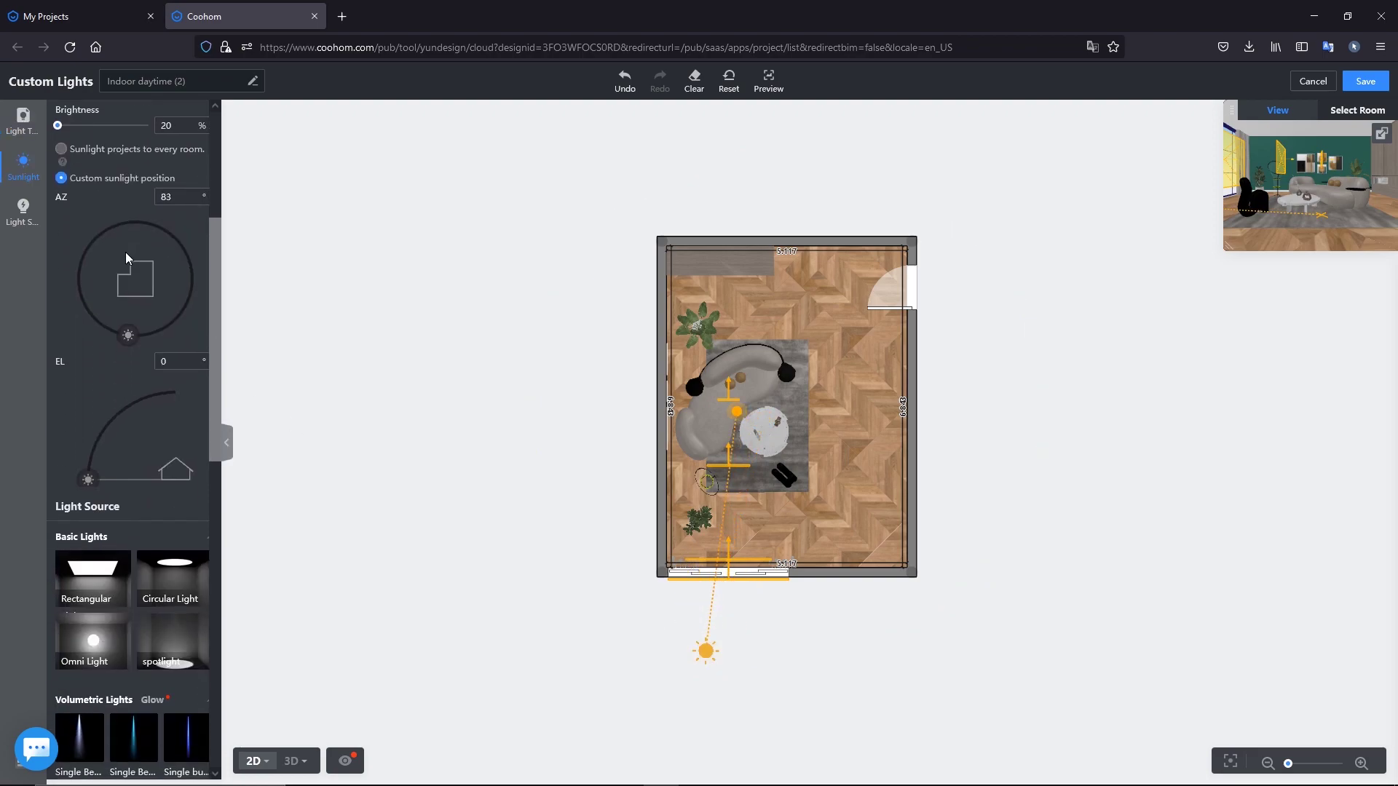
left_click_drag(89, 462, 93, 449)
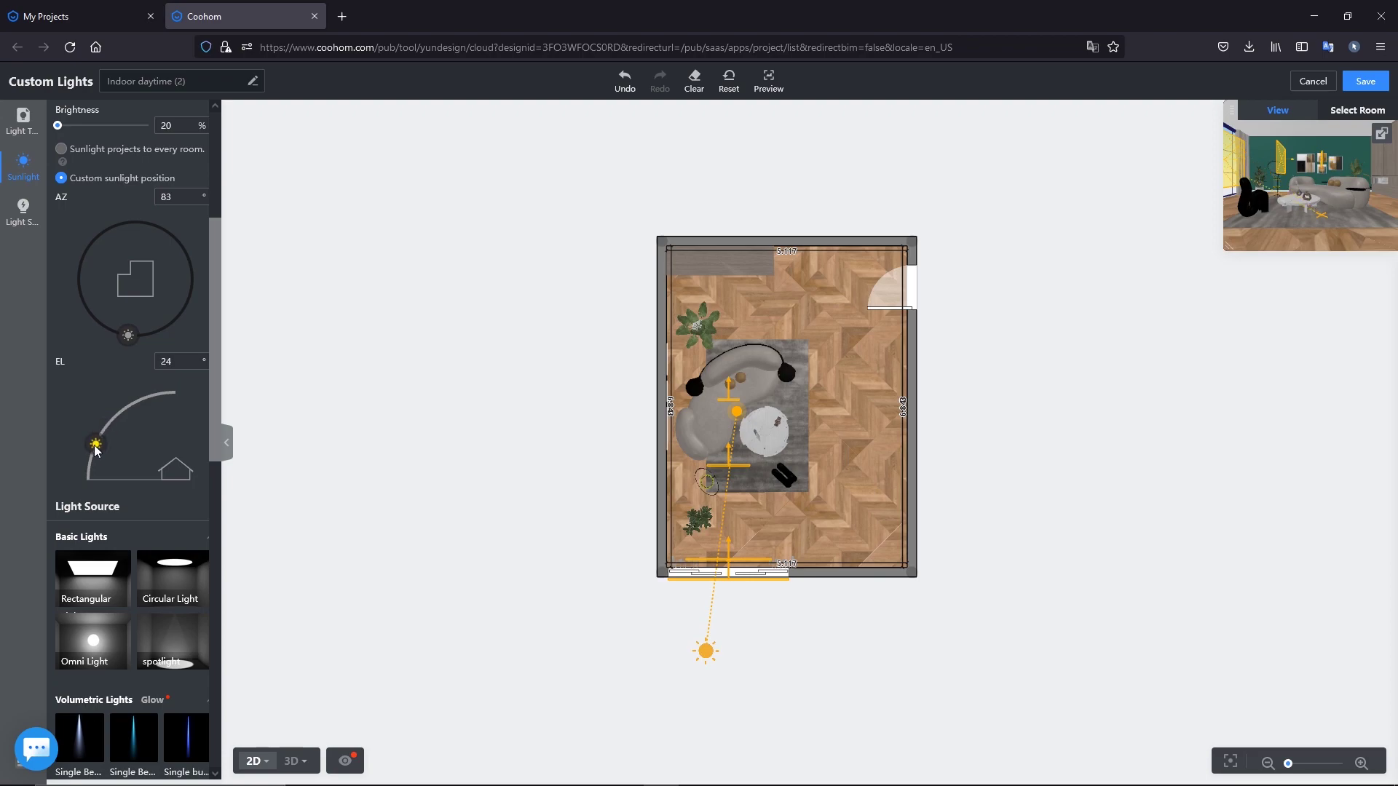
scroll(99, 443, "down", 2)
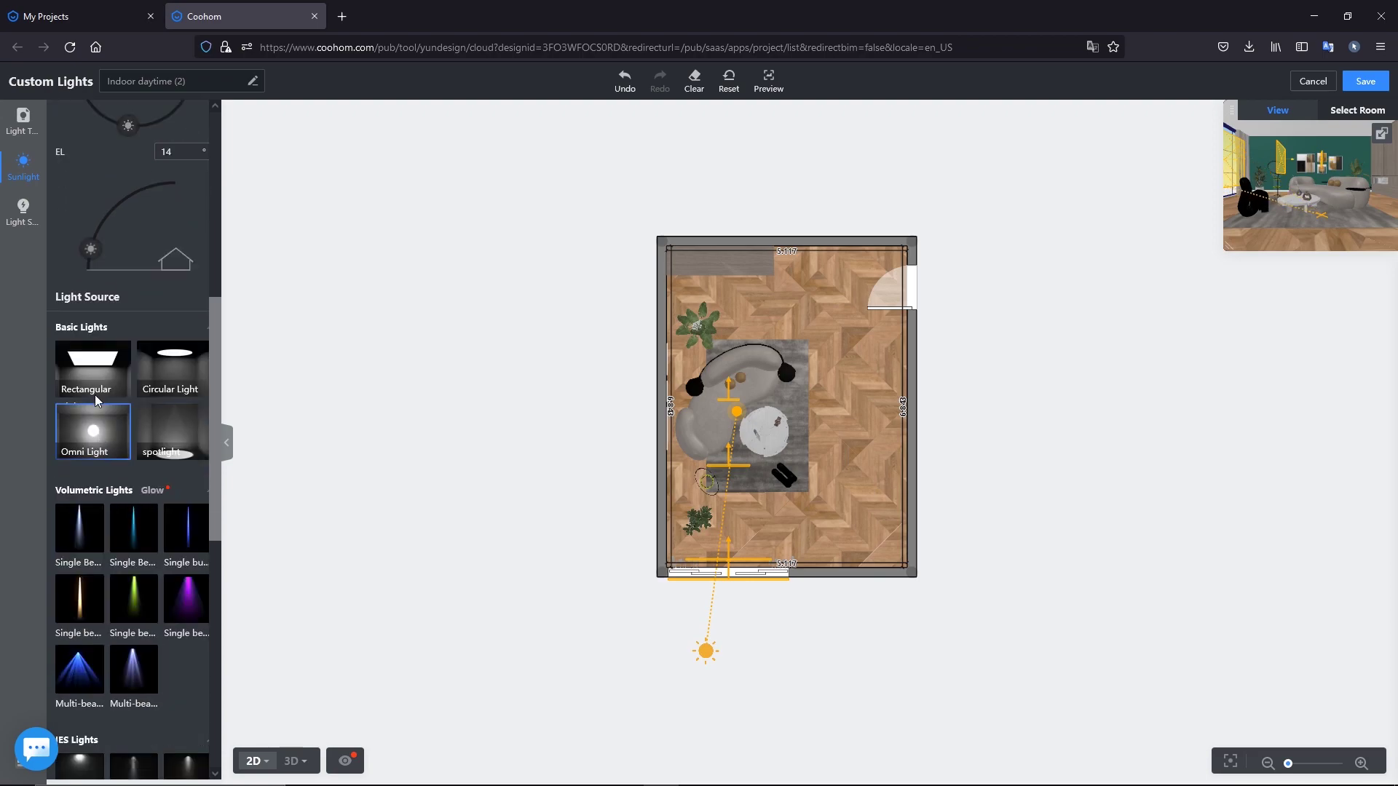
scroll(162, 486, "up", 3)
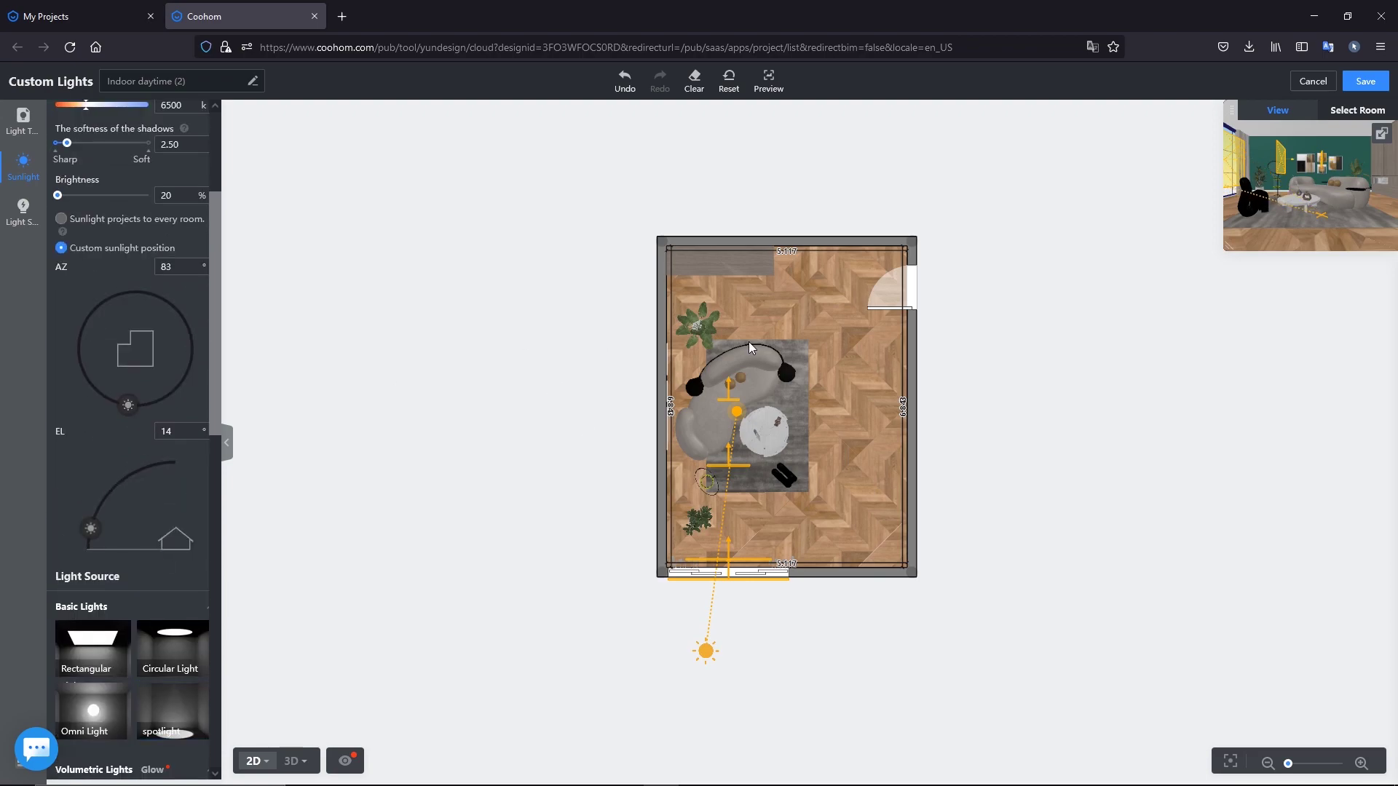
Save the Indoor daytime (2) lighting scheme
left_click(1367, 83)
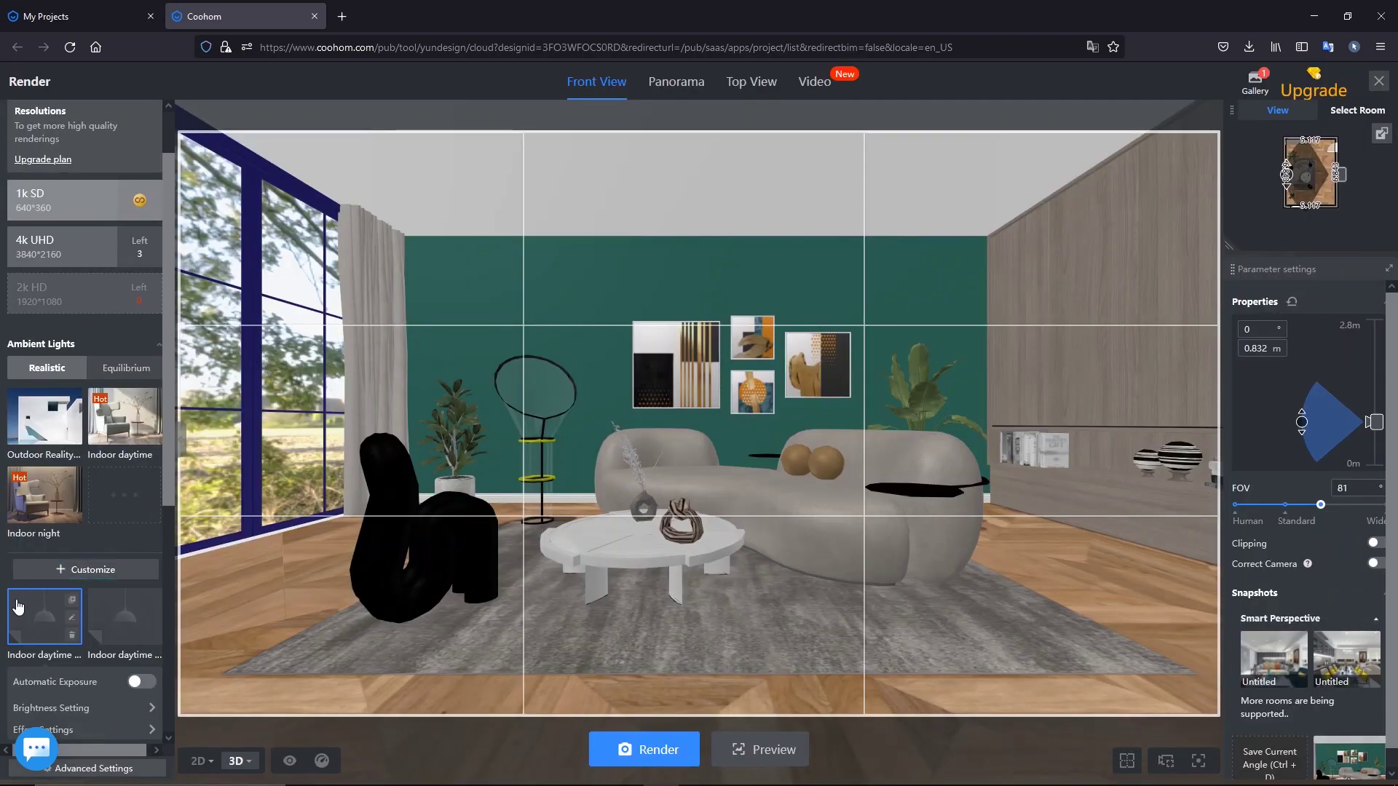